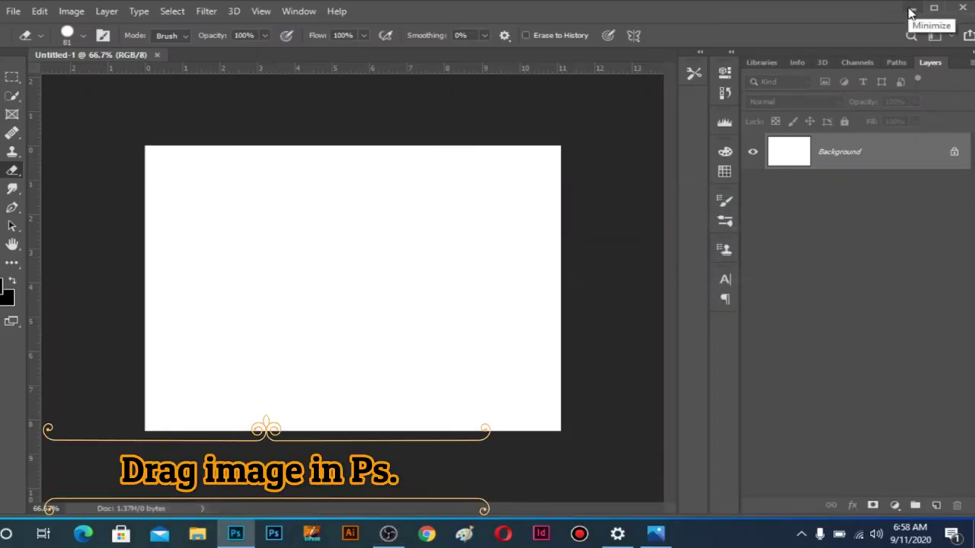
Drag the hijab portrait file from the desktop onto the blank canvas as a new layer
{"action": "left_click", "coordinate": [910, 13]}
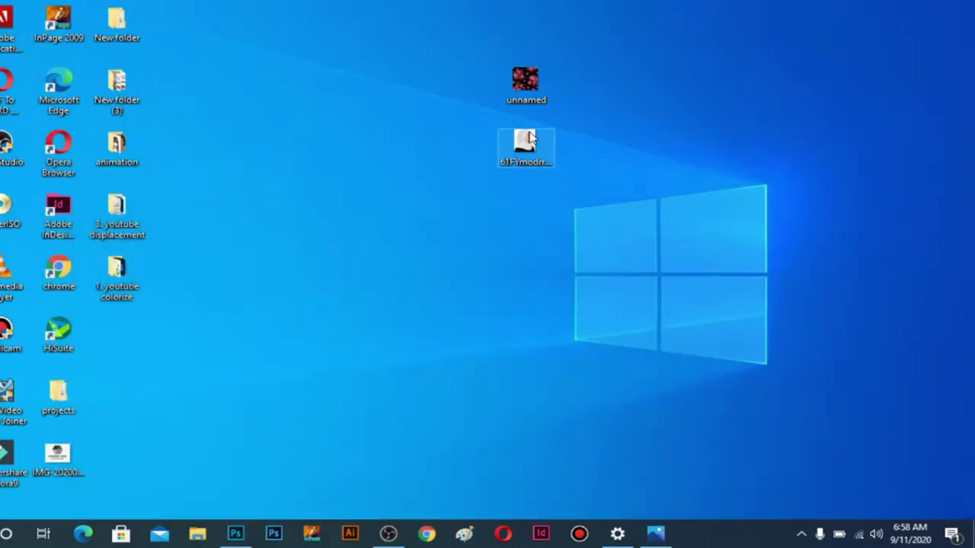
{"action": "left_click_drag", "start_coordinate": [525, 141], "coordinate": [283, 375]}
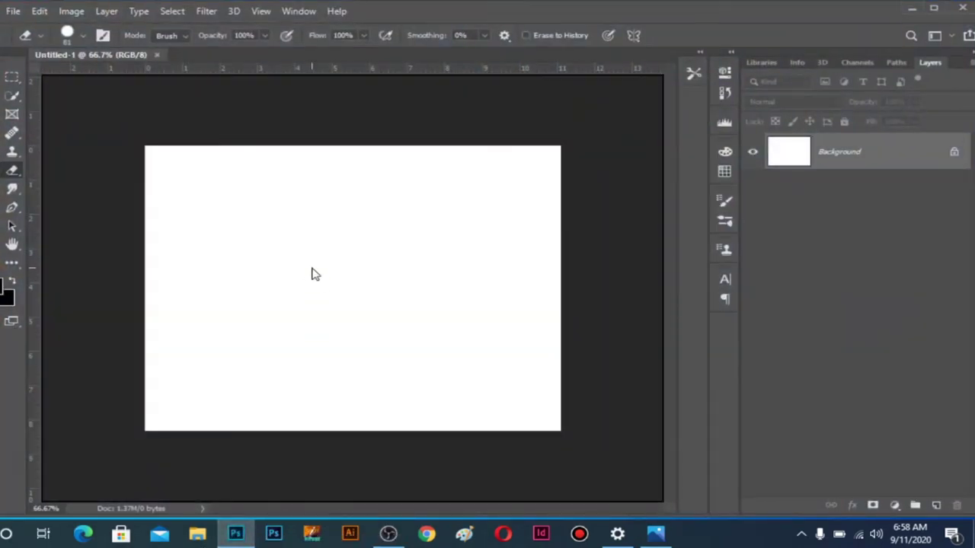
{"action": "left_click_drag", "start_coordinate": [314, 275], "coordinate": [313, 272]}
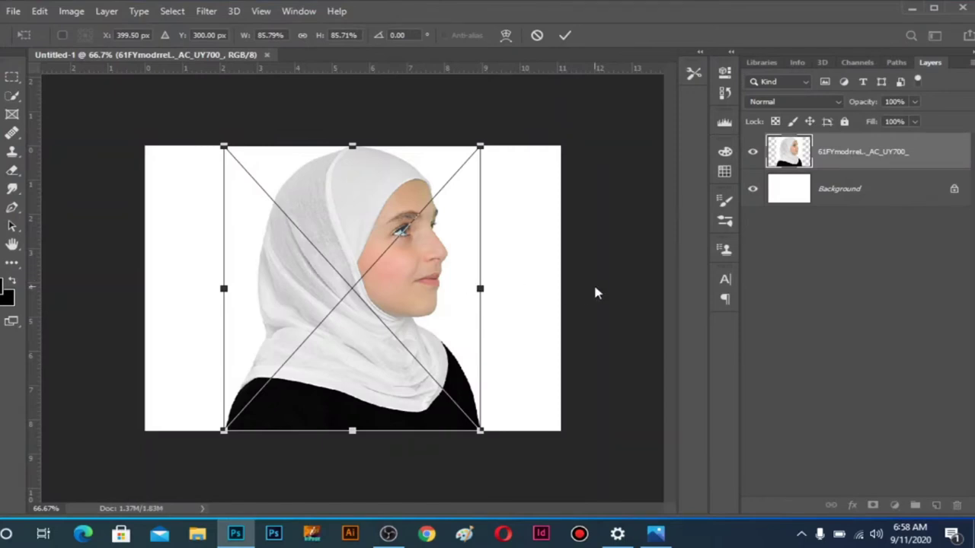
Commit the placed photo and rename its layer 'original image'
{"action": "key", "text": "Return"}
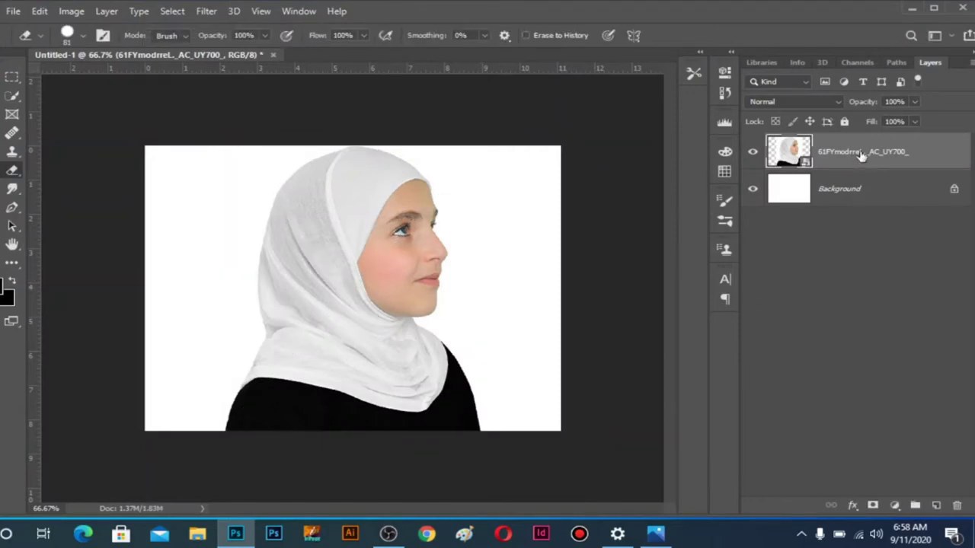
{"action": "double_click", "coordinate": [861, 153]}
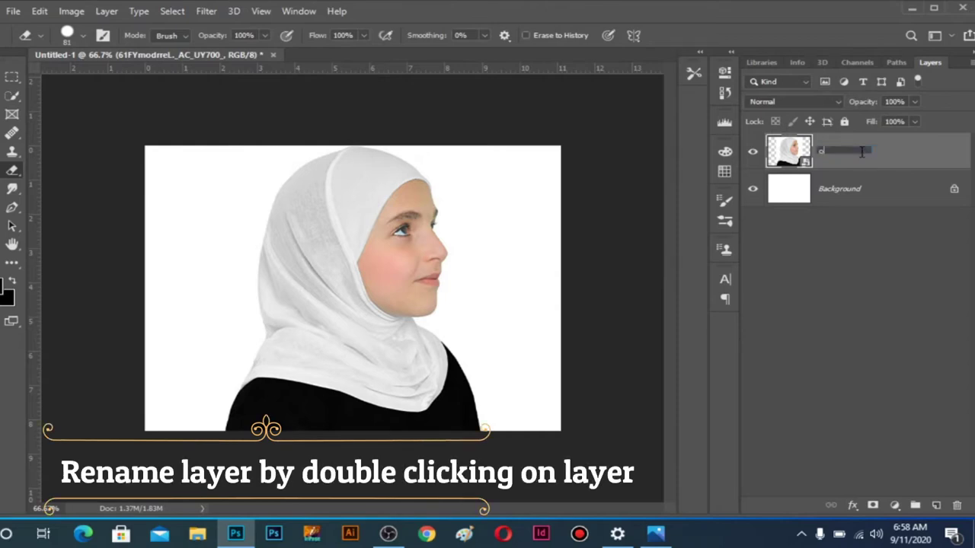
{"action": "type", "text": "original"}
{"action": "type", "text": "image"}
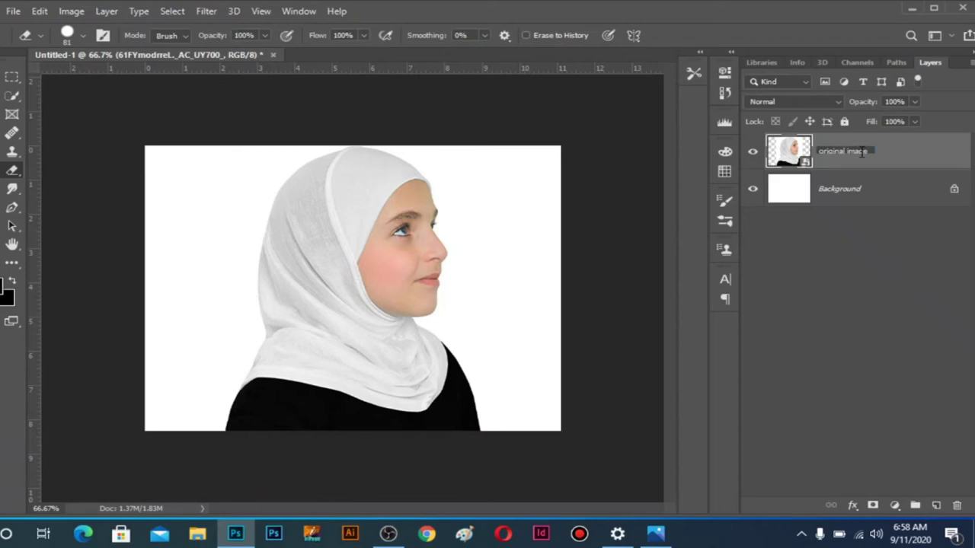
{"action": "left_click", "coordinate": [832, 235]}
Duplicate the original image layer and hide the Background layer
{"action": "left_click", "coordinate": [804, 150]}
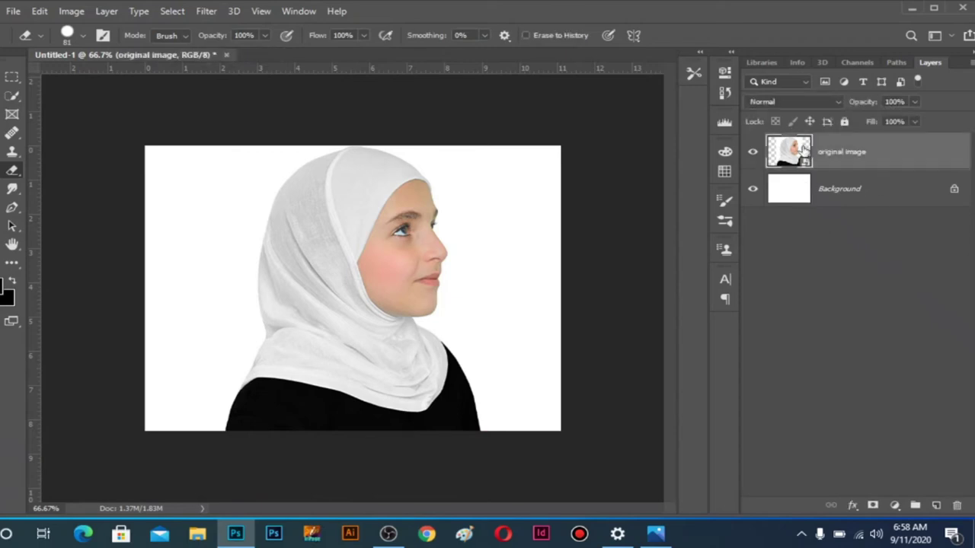
{"action": "key", "text": "ctrl+j"}
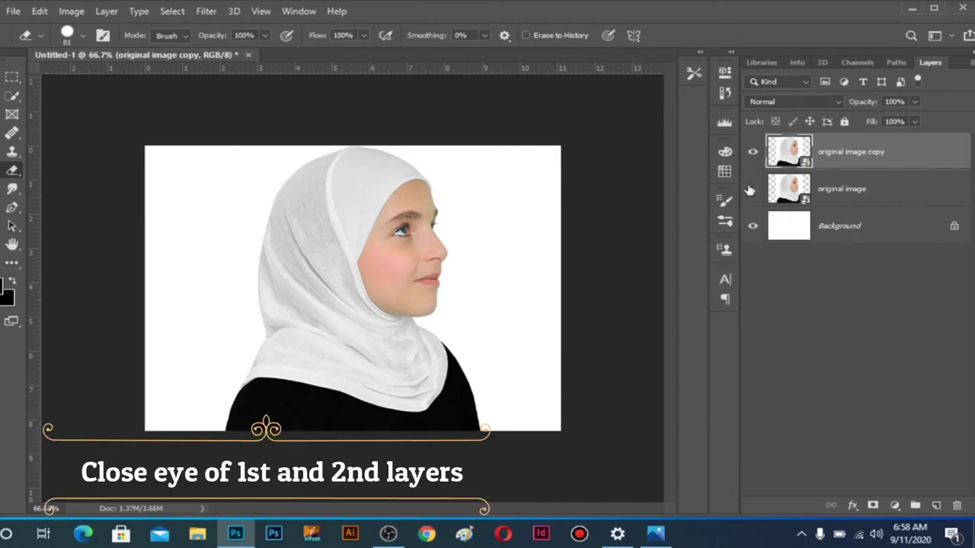
{"action": "left_click", "coordinate": [753, 228]}
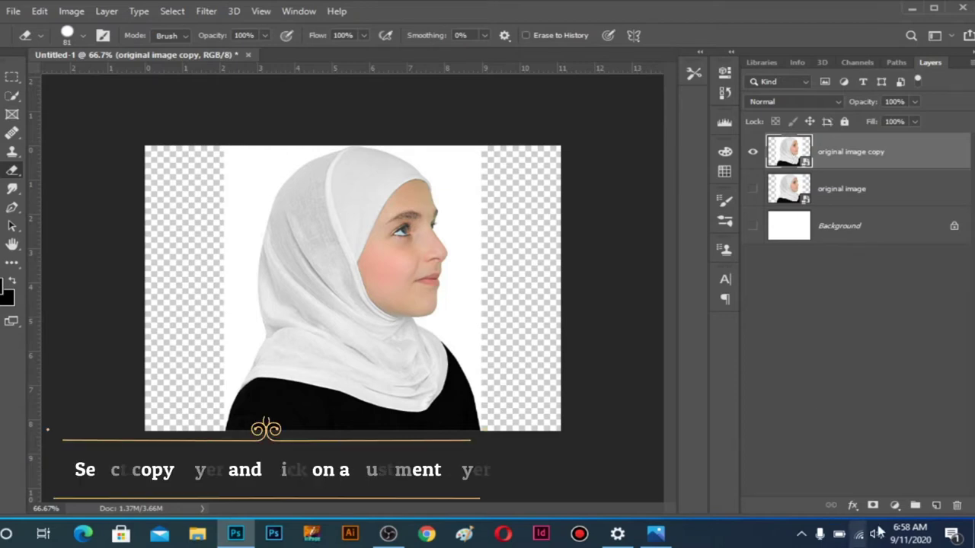
Add a Black & White adjustment layer with the Darker preset
{"action": "left_click", "coordinate": [894, 504]}
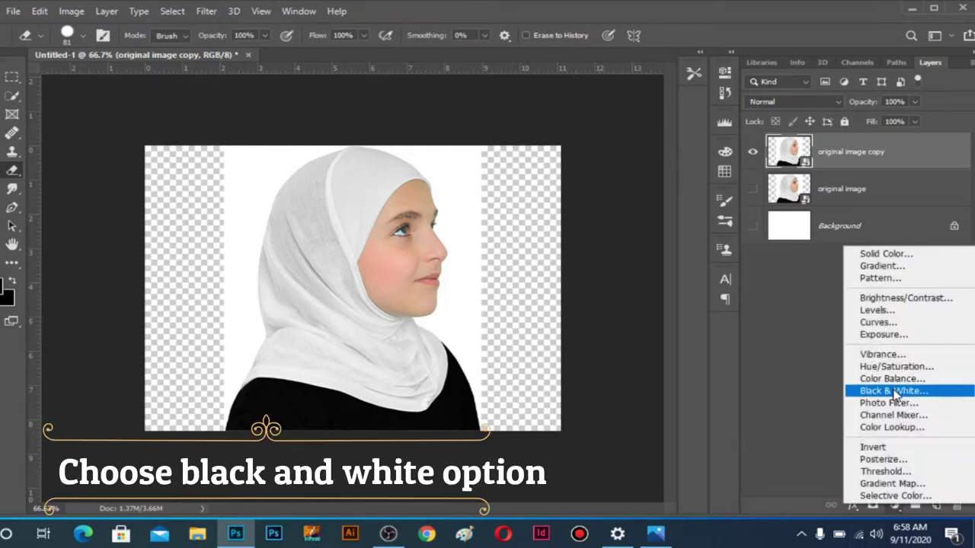
{"action": "left_click", "coordinate": [897, 391]}
{"action": "left_click", "coordinate": [658, 105]}
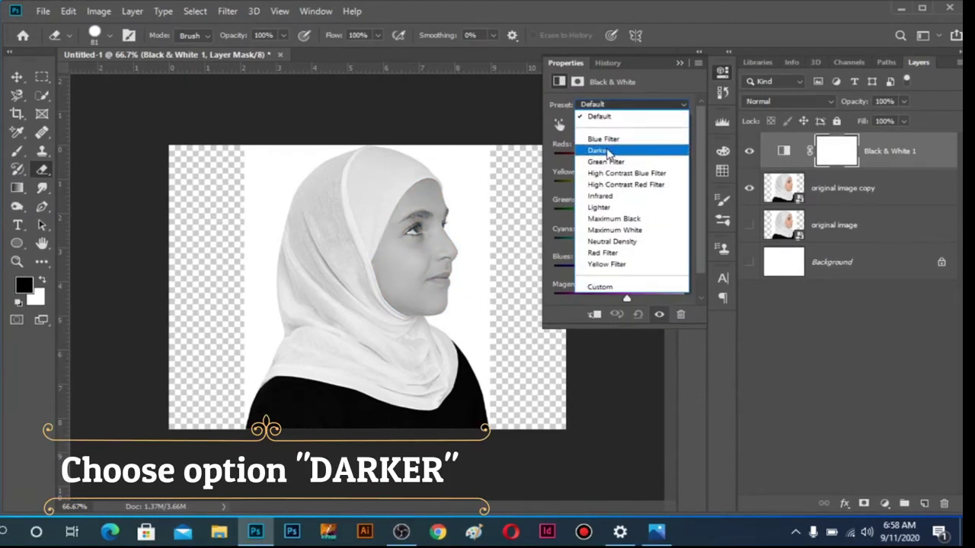
{"action": "left_click", "coordinate": [616, 151]}
Add a second Black & White adjustment layer using the Lighter preset
{"action": "left_click", "coordinate": [855, 194]}
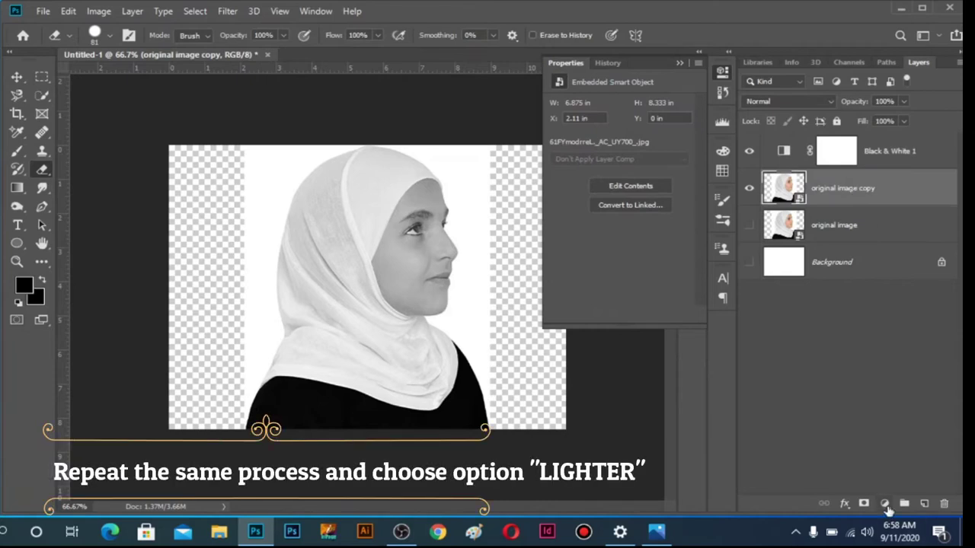
{"action": "left_click", "coordinate": [884, 504]}
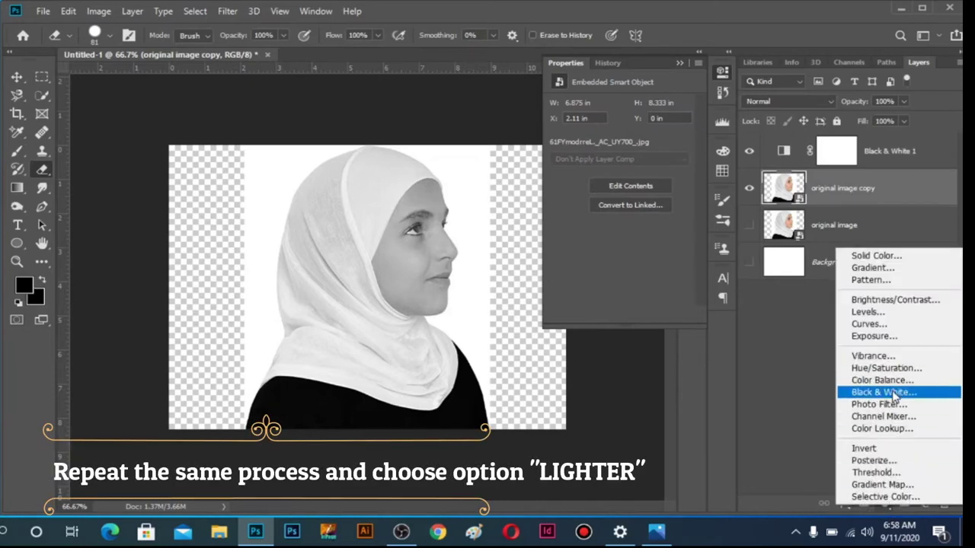
{"action": "left_click", "coordinate": [887, 392]}
{"action": "left_click", "coordinate": [607, 105]}
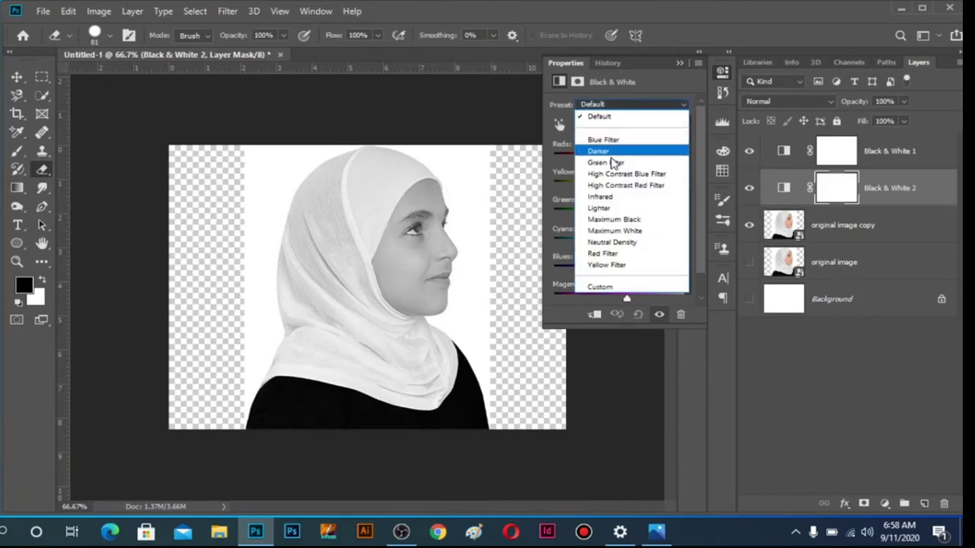
{"action": "left_click", "coordinate": [609, 210]}
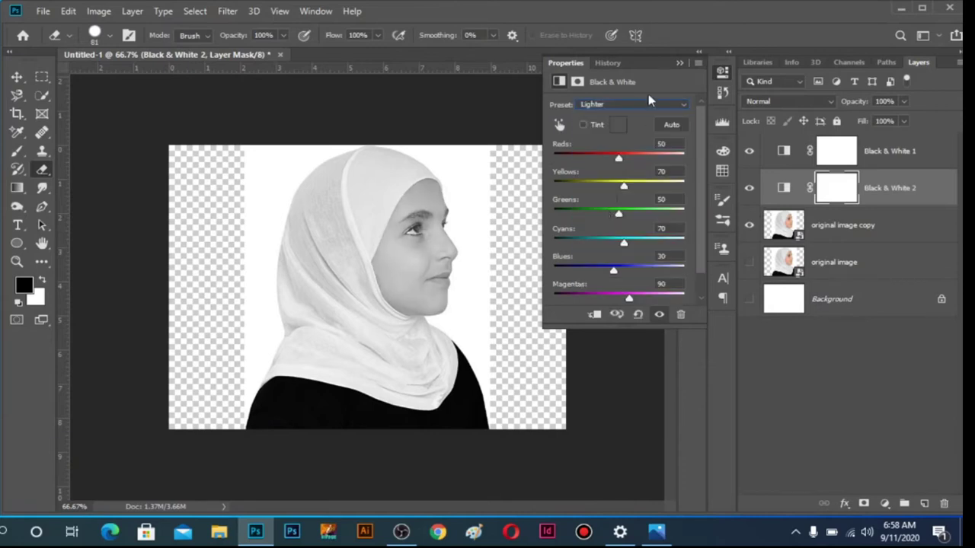
{"action": "left_click", "coordinate": [679, 63]}
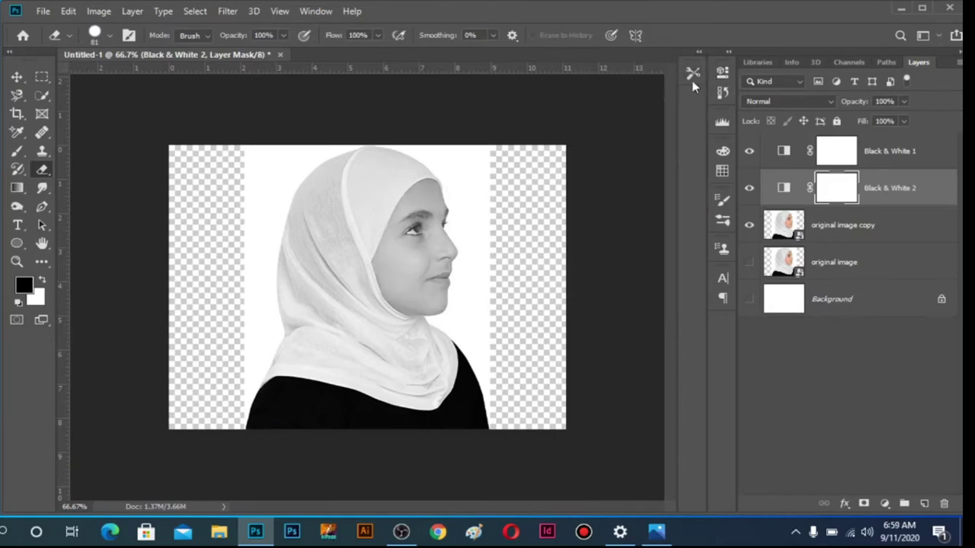
Select both Black & White layers and group them into Group 1
{"action": "left_click", "coordinate": [897, 160]}
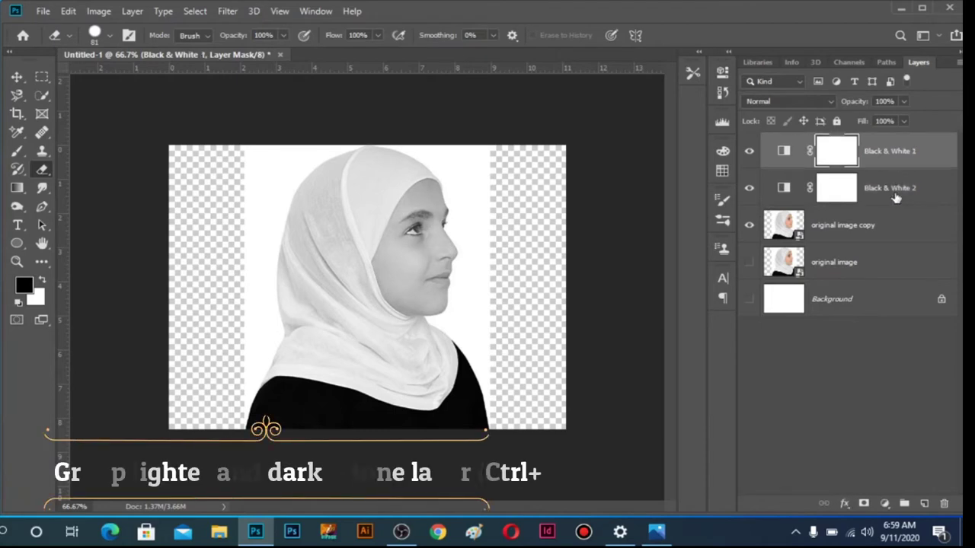
{"action": "left_click", "coordinate": [897, 196], "text": "shift"}
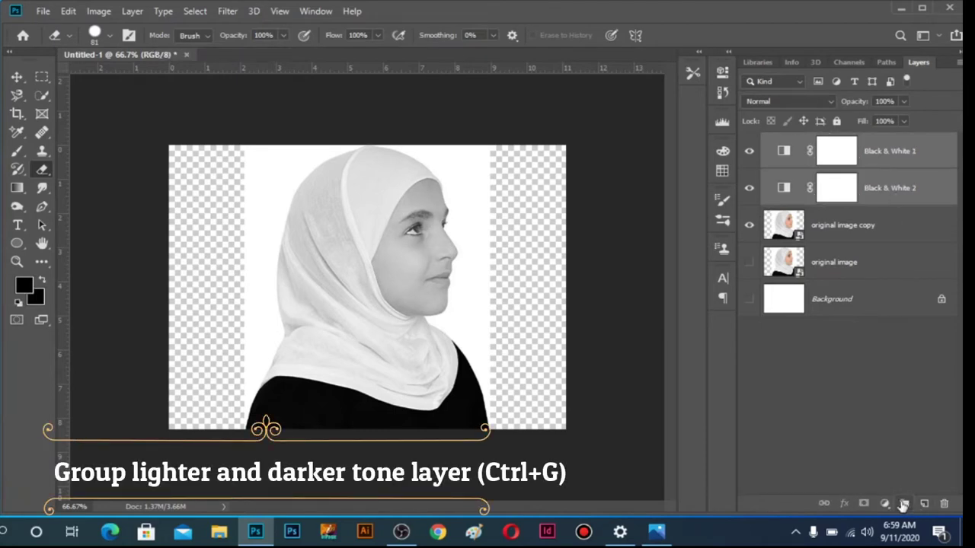
{"action": "left_click", "coordinate": [903, 505]}
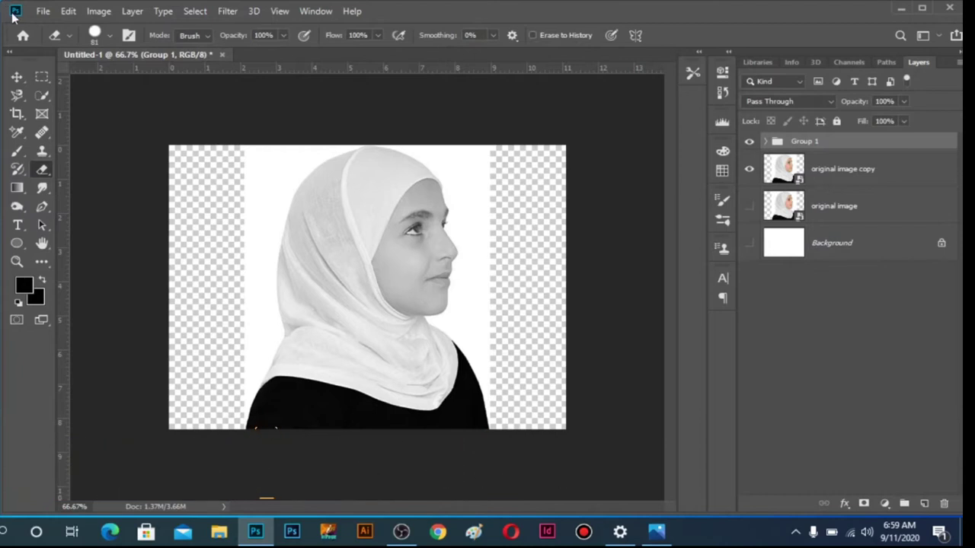
Save the document to the Desktop as displacement.psd, keeping layers
{"action": "left_click", "coordinate": [43, 11]}
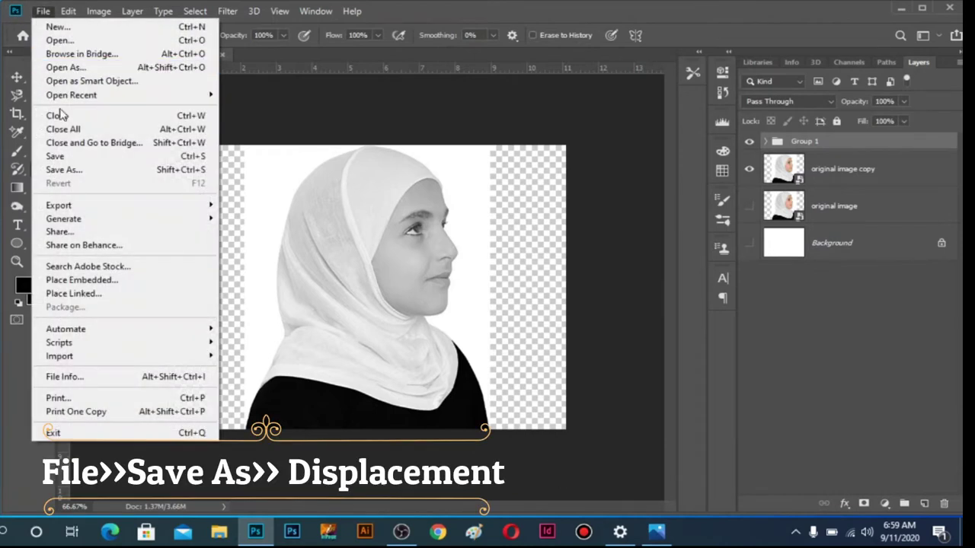
{"action": "left_click", "coordinate": [61, 170]}
{"action": "type", "text": "displacement"}
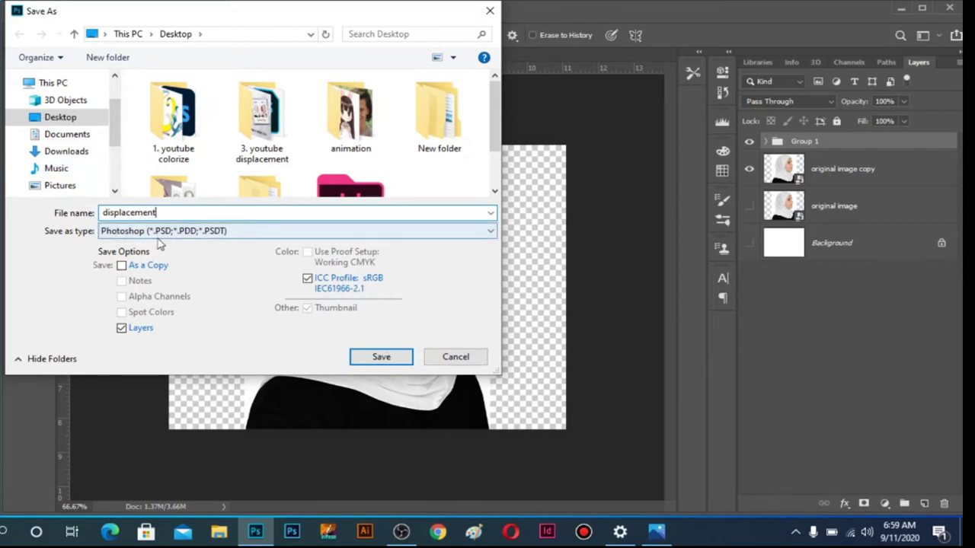
{"action": "left_click", "coordinate": [371, 358]}
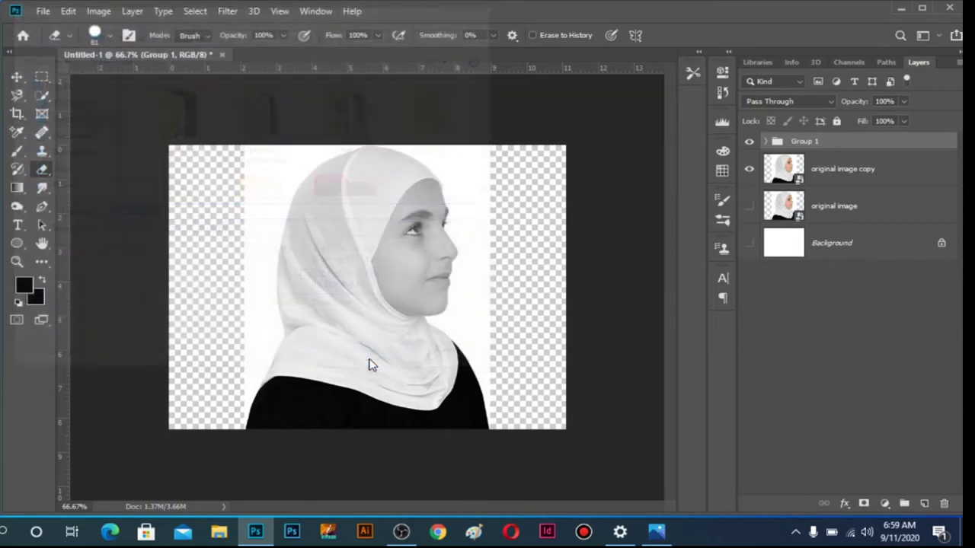
{"action": "left_click", "coordinate": [623, 160]}
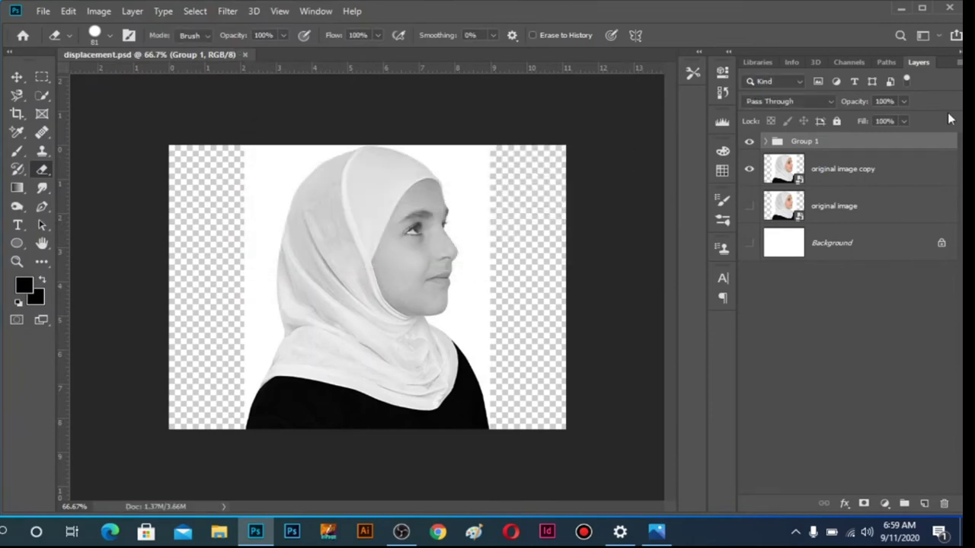
Delete Group 1 and quick-select the whole white scarf
{"action": "left_click", "coordinate": [943, 503]}
{"action": "left_click", "coordinate": [445, 207]}
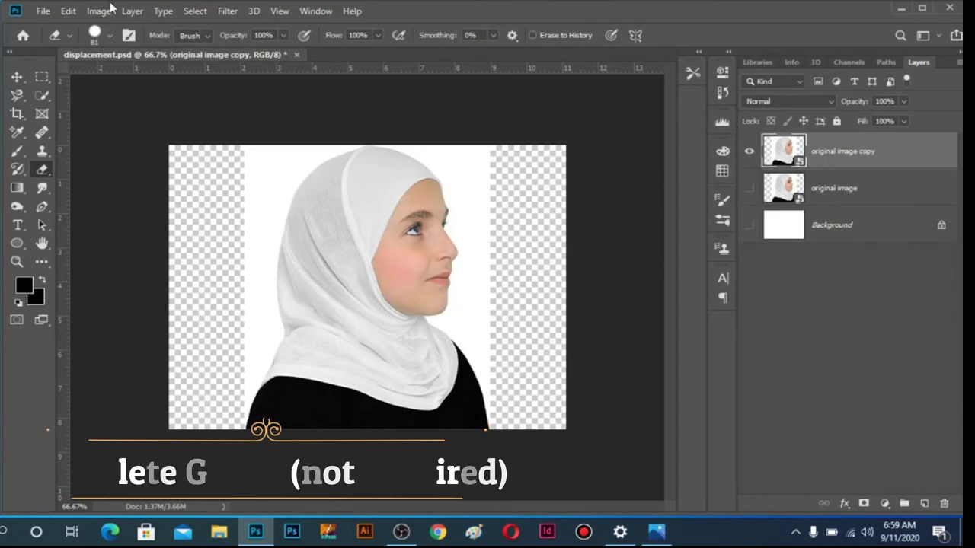
{"action": "left_click", "coordinate": [44, 103]}
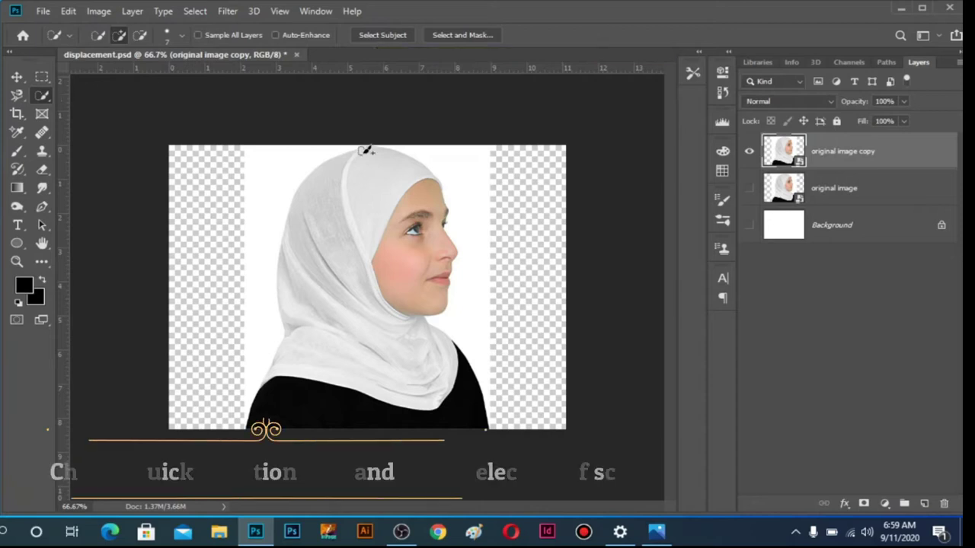
{"action": "left_click_drag", "start_coordinate": [368, 194], "coordinate": [386, 342]}
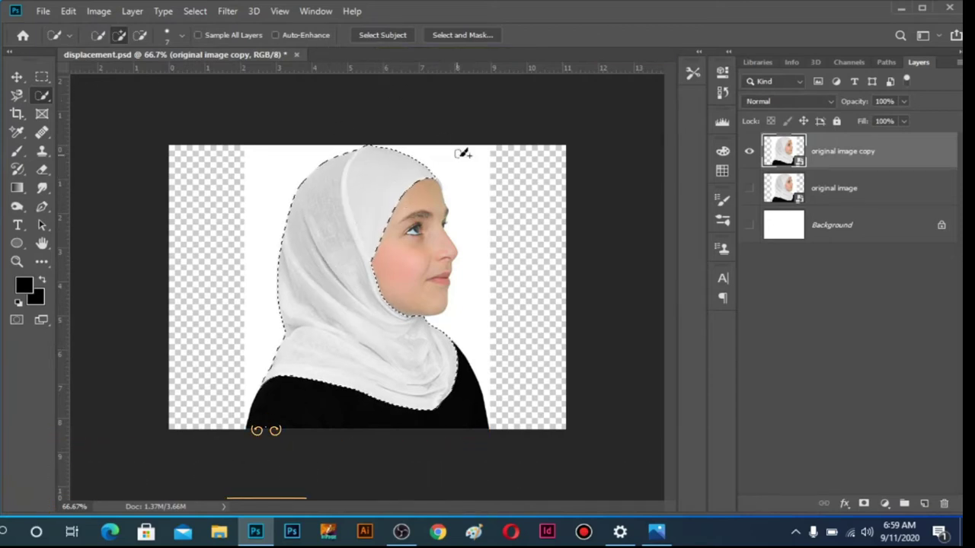
Subtract the face edge from the selection and mask the copy layer to the hijab
{"action": "key", "text": "z"}
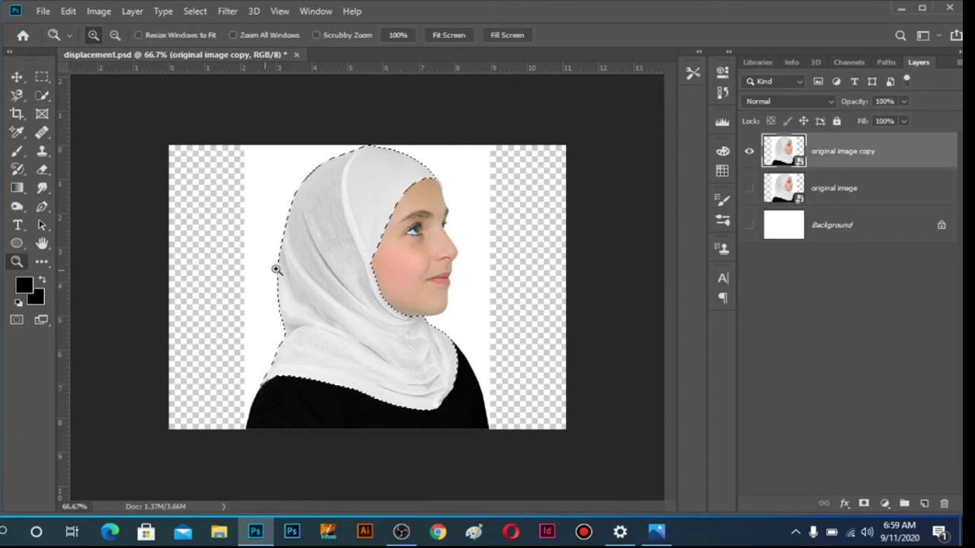
{"action": "left_click", "coordinate": [442, 180]}
{"action": "scroll", "coordinate": [502, 176], "scroll_direction": "up", "scroll_amount": 3}
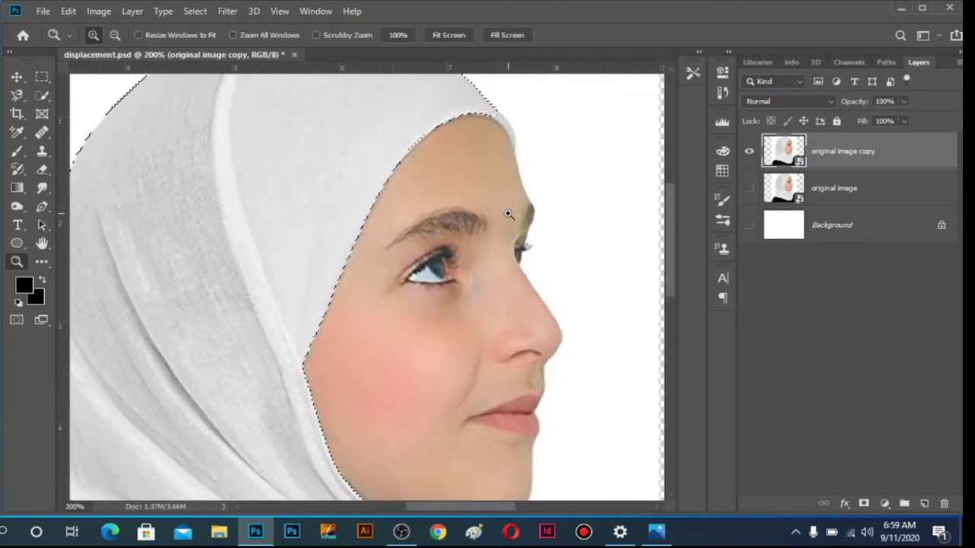
{"action": "left_click", "coordinate": [42, 95]}
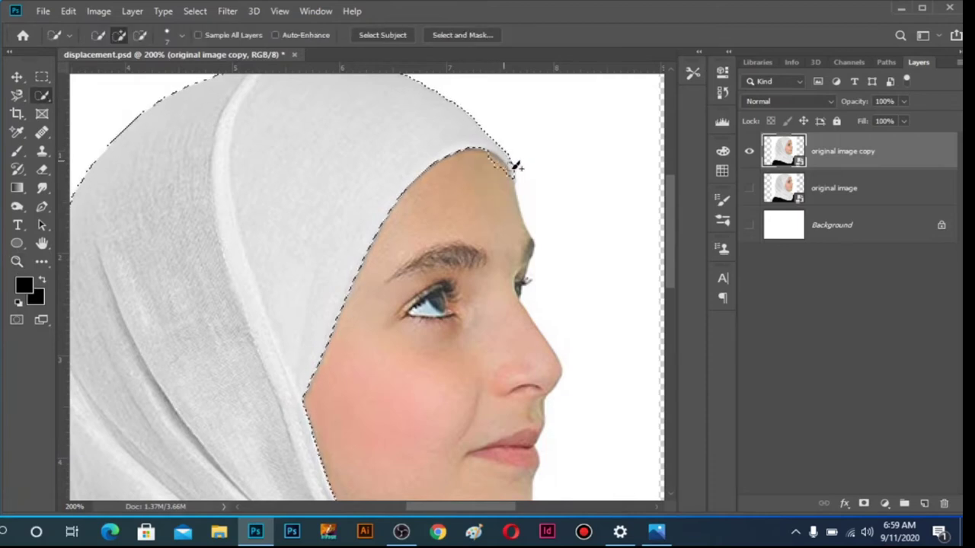
{"action": "left_click", "coordinate": [141, 35]}
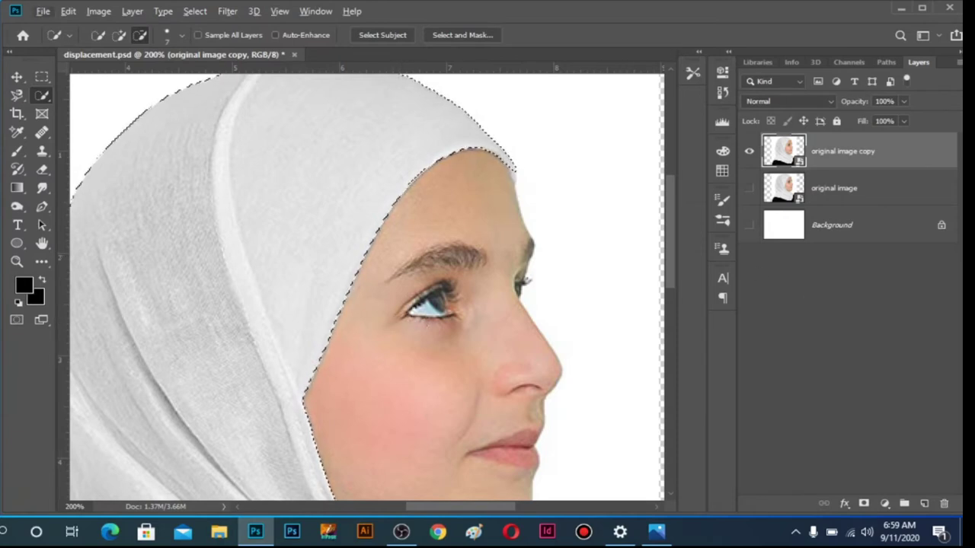
{"action": "left_click", "coordinate": [17, 262]}
{"action": "left_click", "coordinate": [301, 273], "text": "alt"}
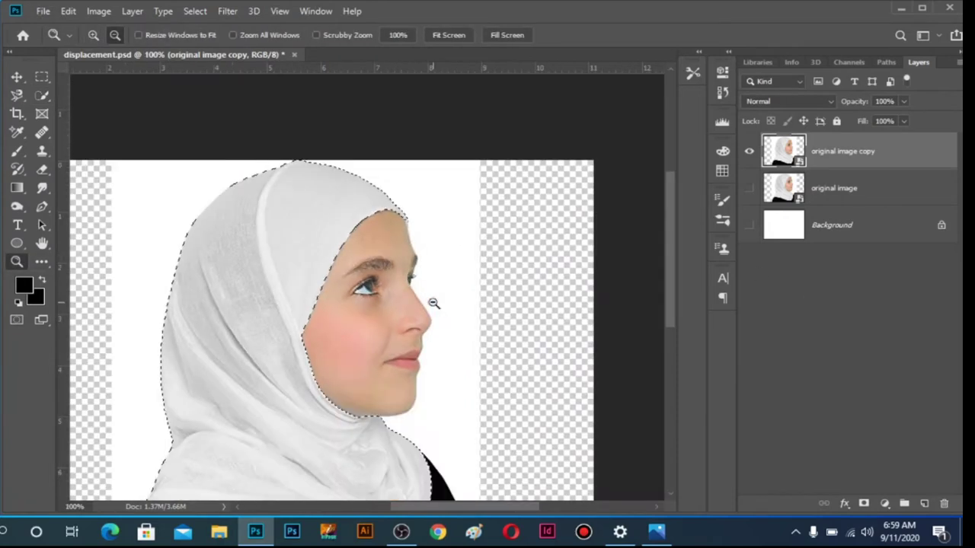
{"action": "left_click_drag", "start_coordinate": [672, 296], "coordinate": [676, 326]}
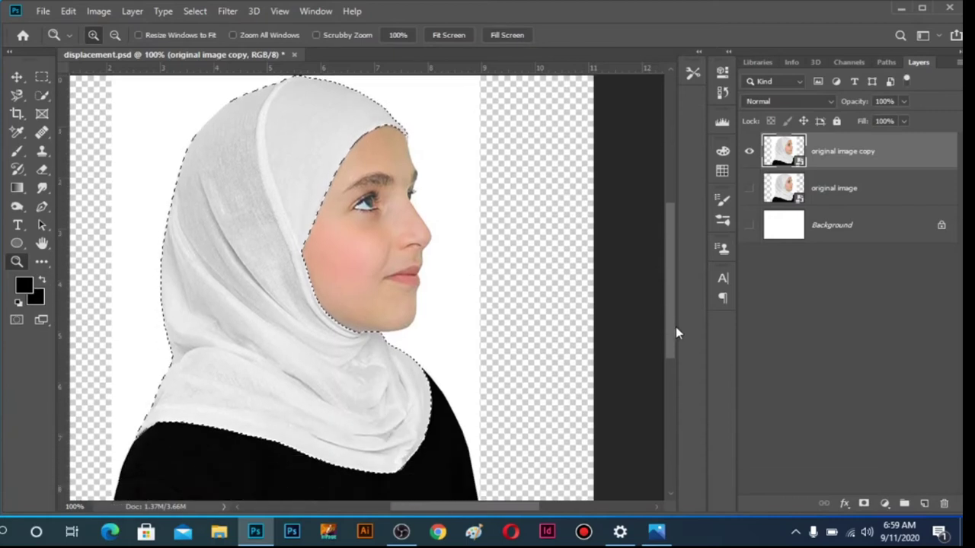
{"action": "left_click", "coordinate": [863, 504]}
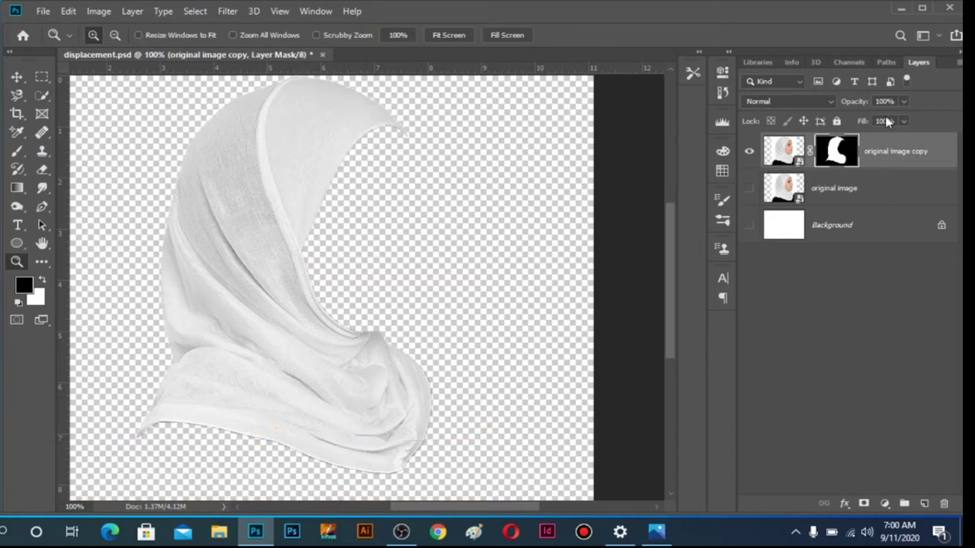
Bring the unnamed rose pattern image in and enlarge it to cover the hijab
{"action": "left_click", "coordinate": [903, 9]}
{"action": "left_click_drag", "start_coordinate": [537, 86], "coordinate": [361, 202]}
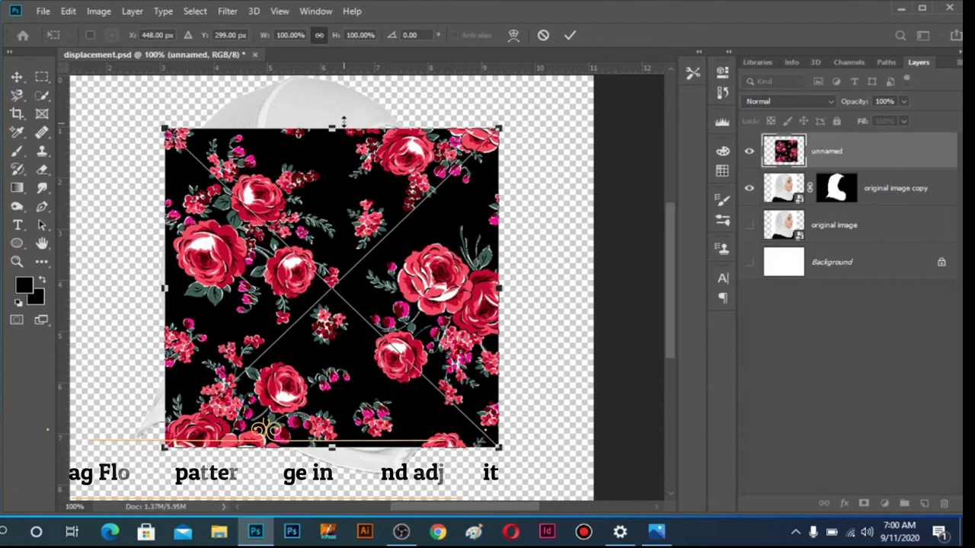
{"action": "left_click_drag", "start_coordinate": [332, 128], "coordinate": [337, 64]}
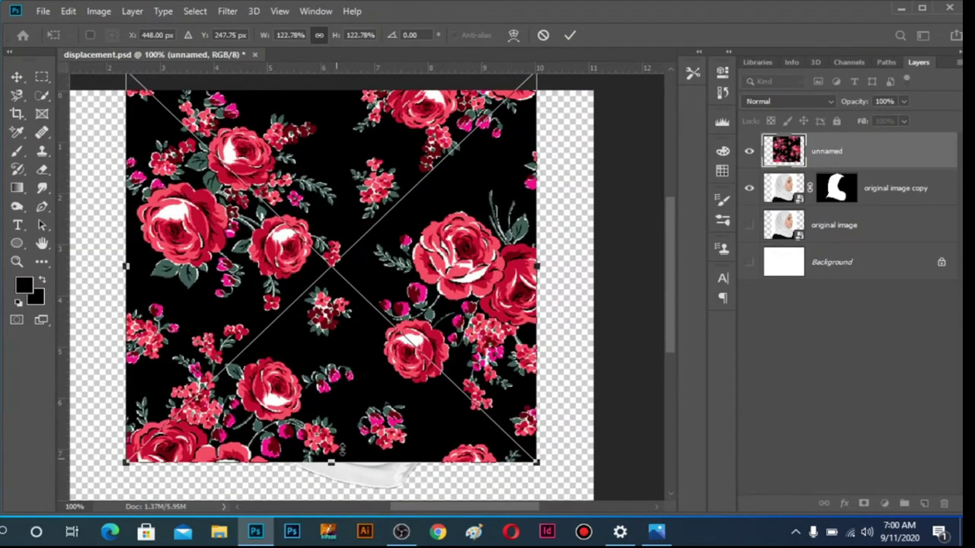
{"action": "left_click_drag", "start_coordinate": [346, 339], "coordinate": [351, 355]}
Return the pattern layer to 100% opacity, commit its size, then clip and release it
{"action": "left_click", "coordinate": [901, 101]}
{"action": "left_click", "coordinate": [857, 118]}
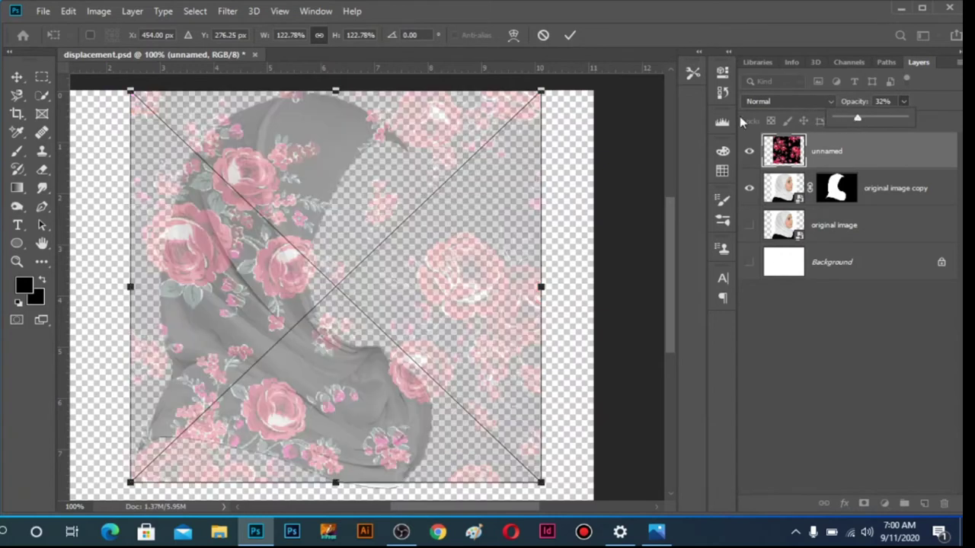
{"action": "left_click", "coordinate": [903, 103]}
{"action": "left_click", "coordinate": [902, 102]}
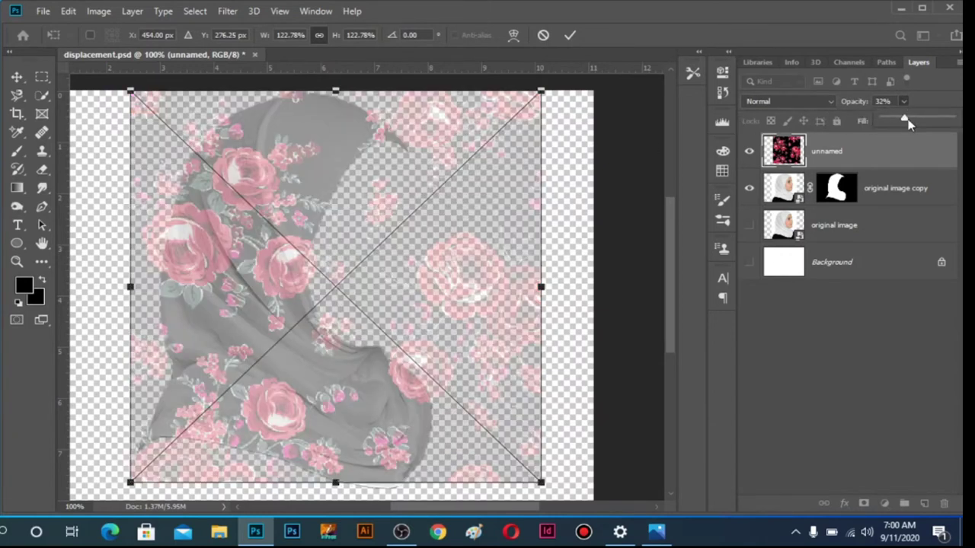
{"action": "left_click_drag", "start_coordinate": [935, 123], "coordinate": [951, 121]}
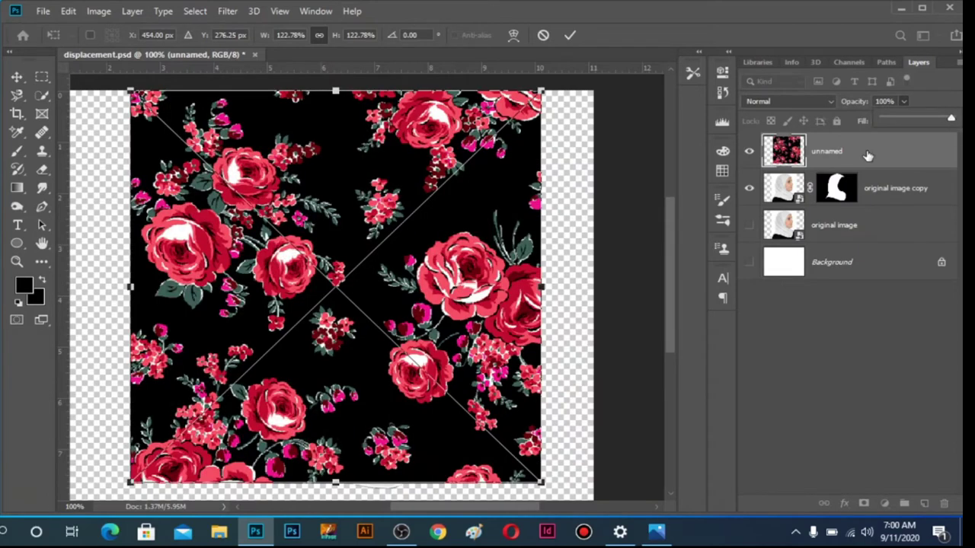
{"action": "key", "text": "Return"}
{"action": "key", "text": "Return"}
{"action": "key", "text": "z"}
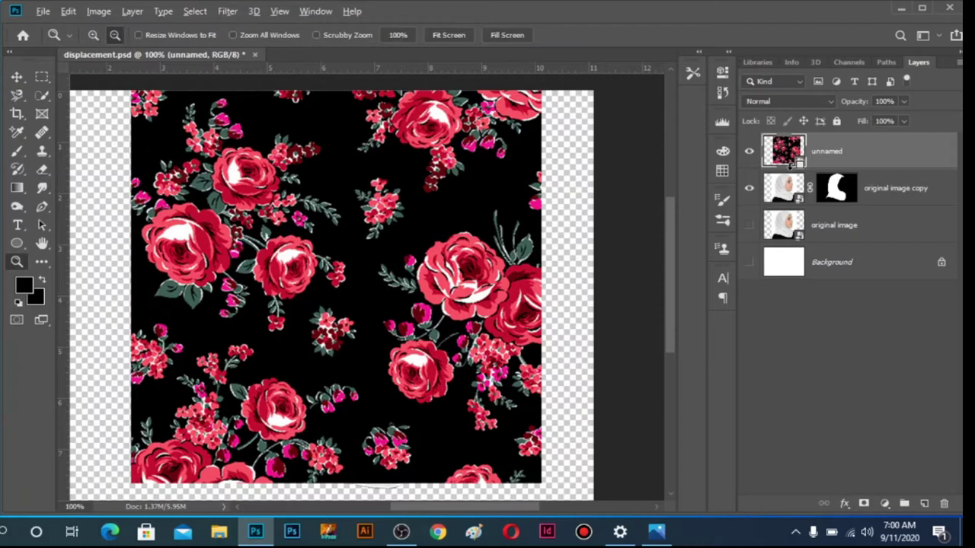
{"action": "left_click", "coordinate": [796, 169], "text": "alt"}
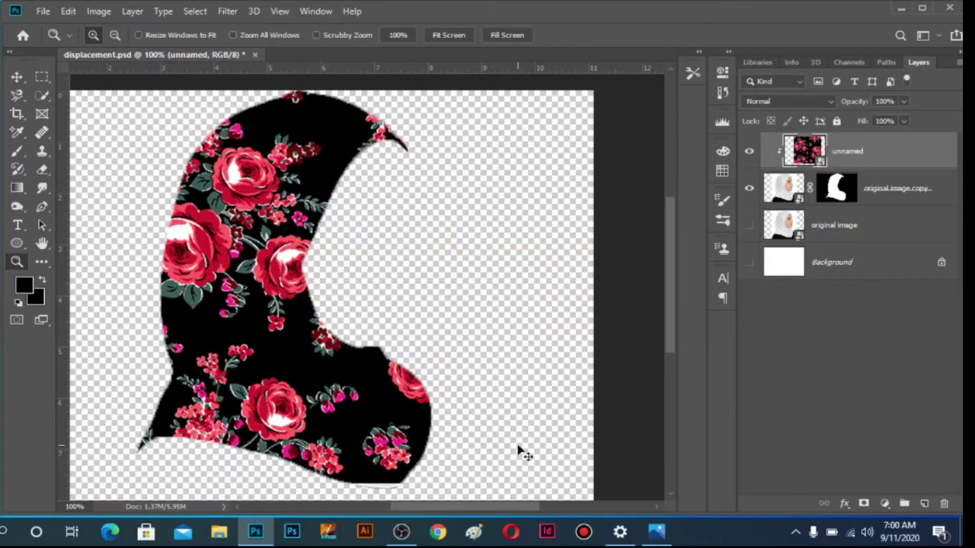
{"action": "key", "text": "ctrl+z"}
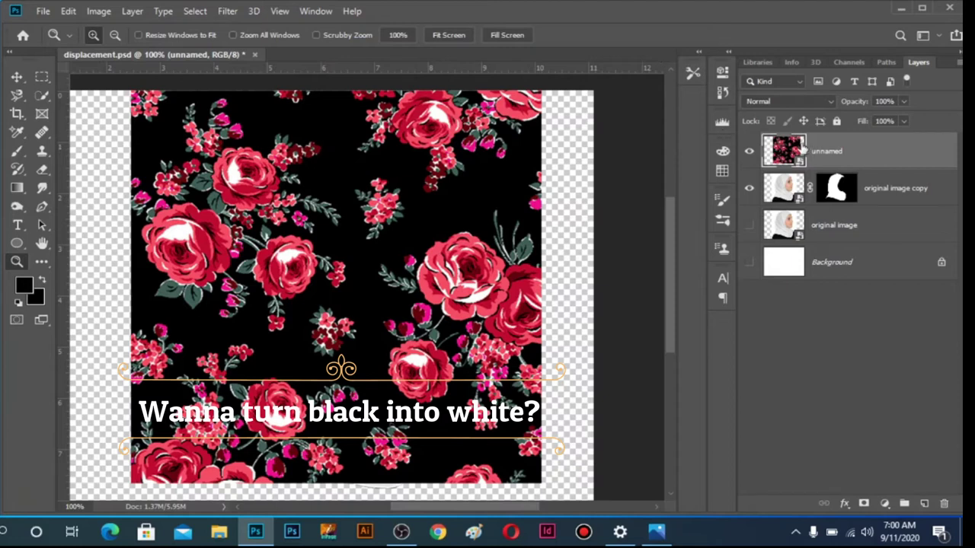
Magic-wand select the pattern's black background and set white as the foreground colour
{"action": "right_click", "coordinate": [42, 96]}
{"action": "left_click", "coordinate": [91, 109]}
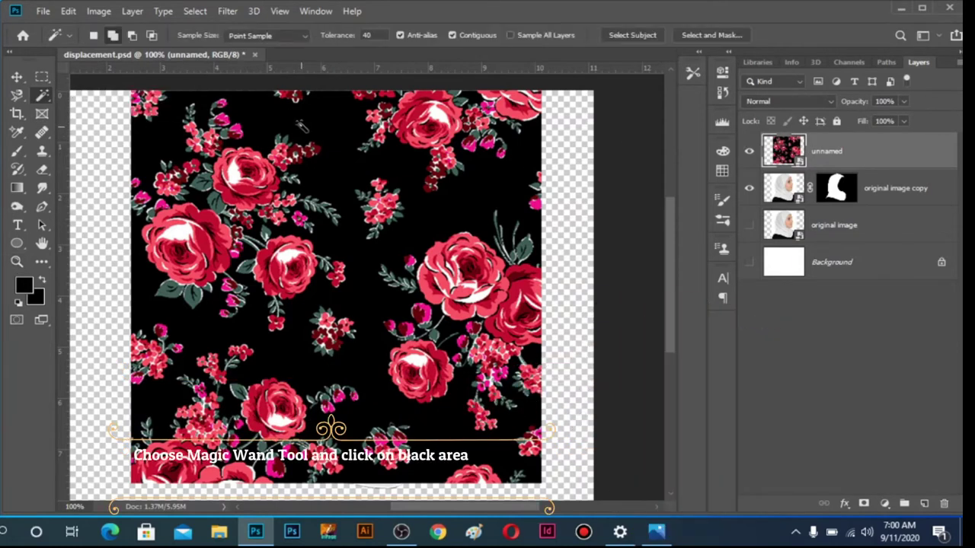
{"action": "left_click", "coordinate": [286, 120]}
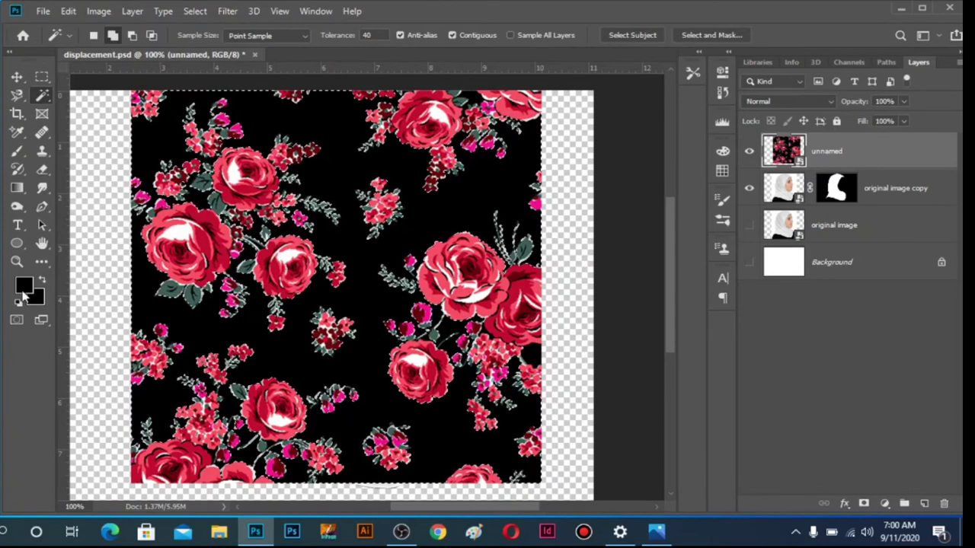
{"action": "left_click", "coordinate": [19, 302]}
{"action": "left_click", "coordinate": [38, 279]}
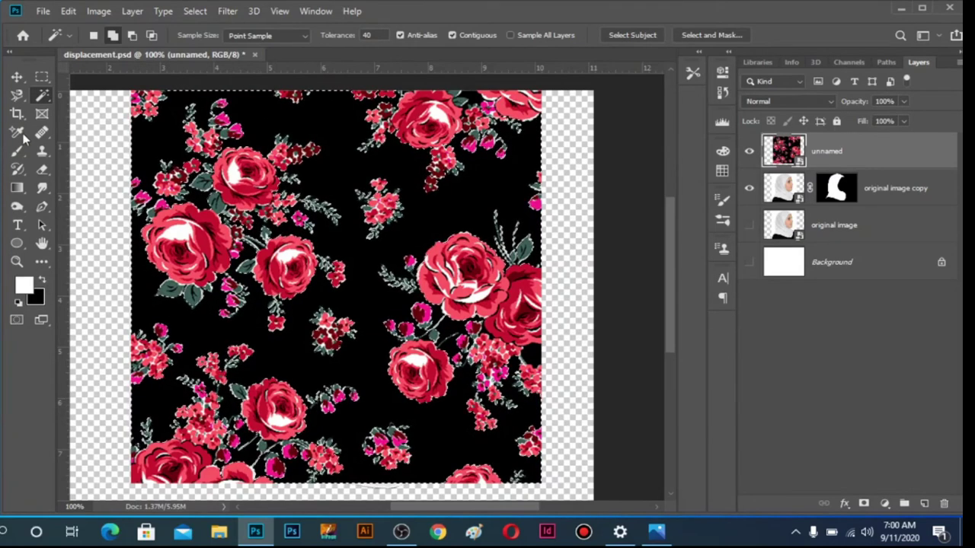
Rasterize the pattern, brush white over the black background and leftover patch, then deselect
{"action": "left_click", "coordinate": [16, 150]}
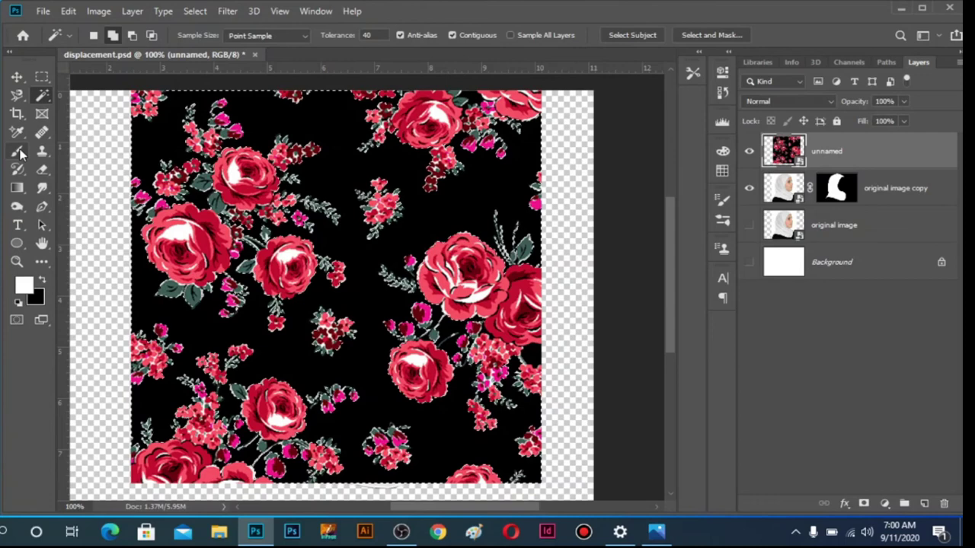
{"action": "left_click", "coordinate": [185, 129]}
{"action": "left_click", "coordinate": [461, 218]}
{"action": "left_click", "coordinate": [297, 126]}
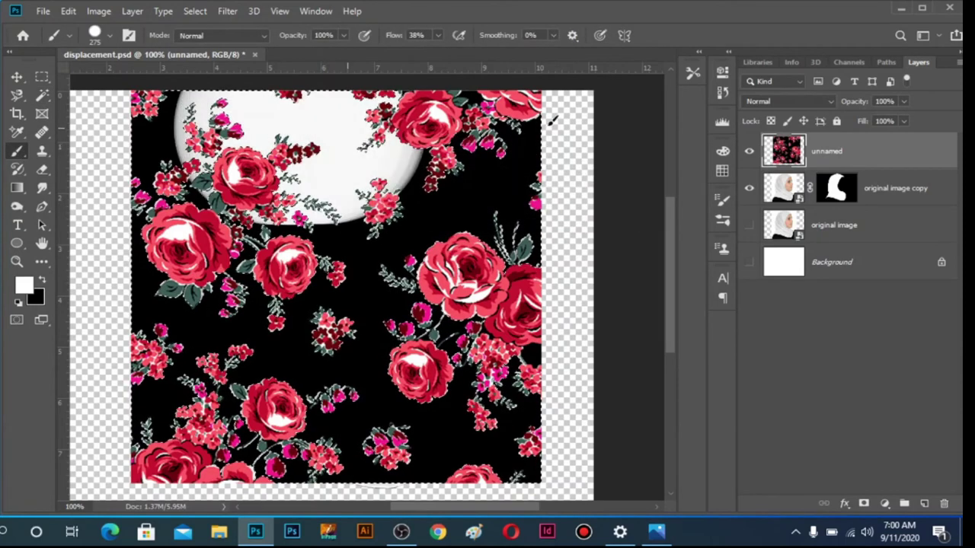
{"action": "left_click_drag", "start_coordinate": [553, 119], "coordinate": [628, 420]}
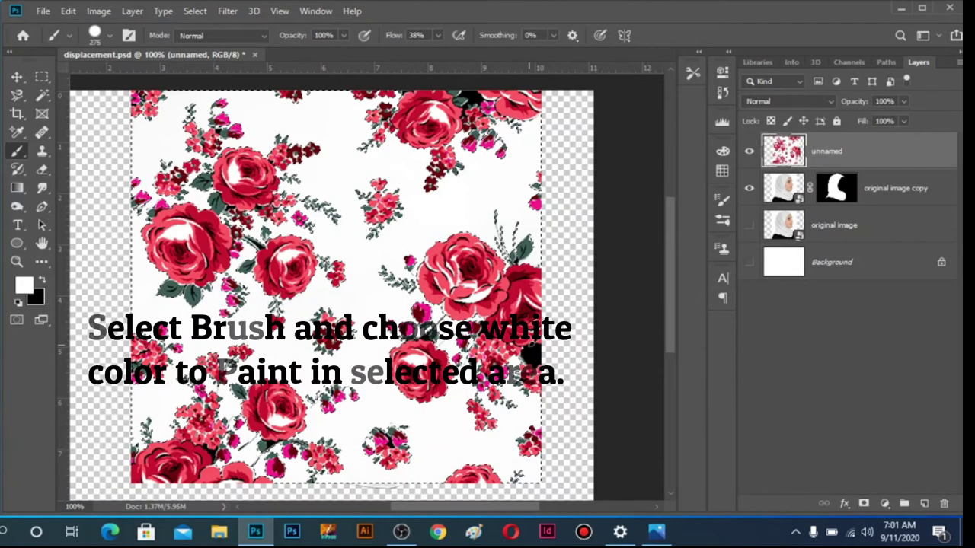
{"action": "left_click", "coordinate": [43, 95]}
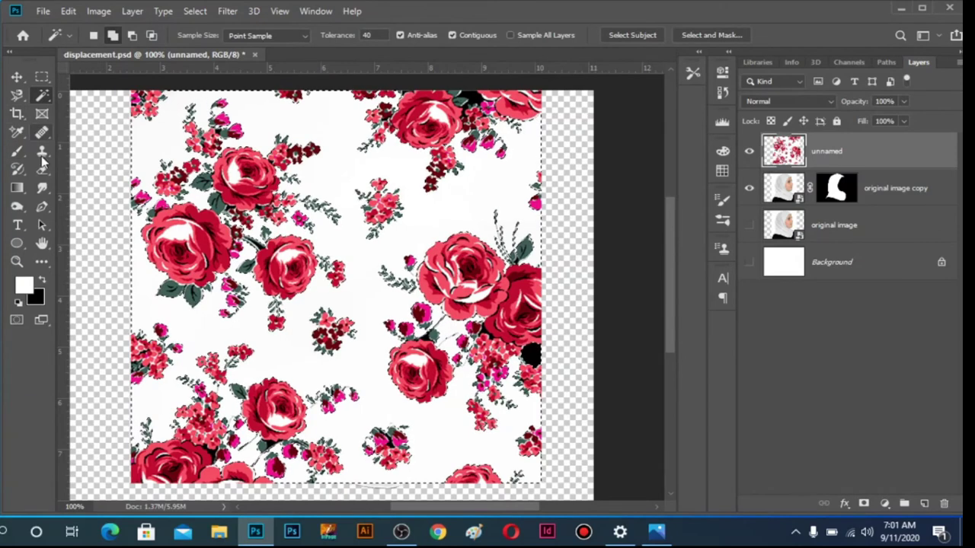
{"action": "left_click", "coordinate": [17, 150]}
{"action": "left_click_drag", "start_coordinate": [525, 349], "coordinate": [536, 361]}
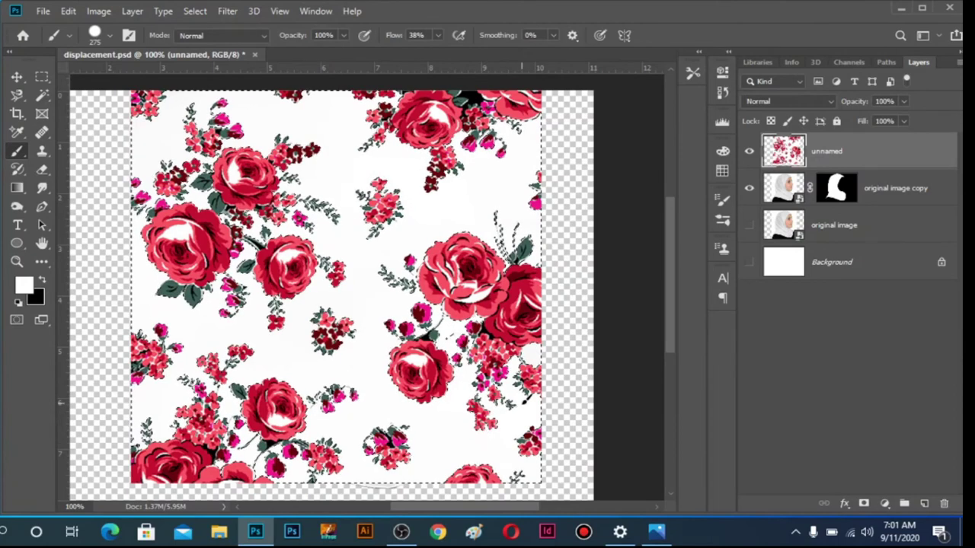
{"action": "key", "text": "ctrl+d"}
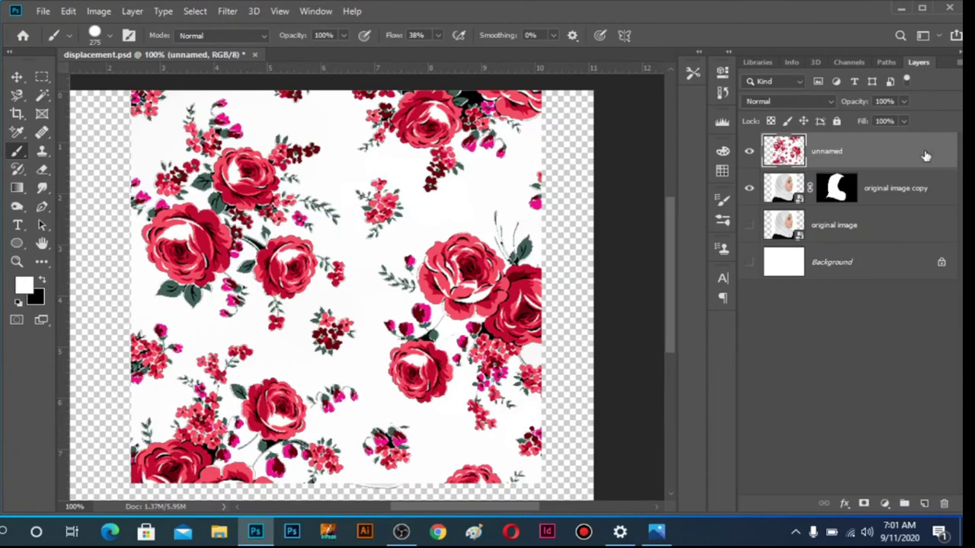
Rename the rose pattern layer 'clipping' and clip it to the hijab layer with Ctrl+Alt+G
{"action": "double_click", "coordinate": [827, 152]}
{"action": "type", "text": "clipping"}
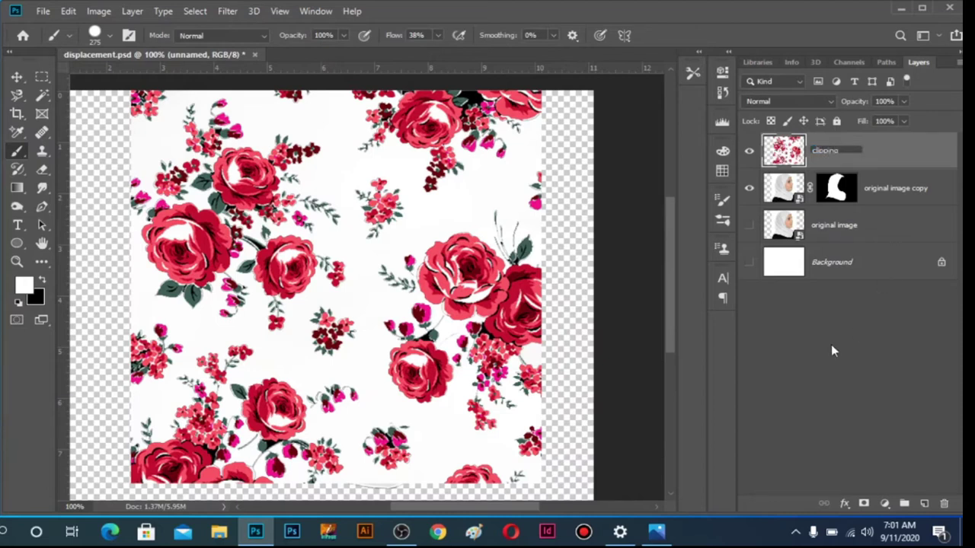
{"action": "left_click", "coordinate": [806, 298]}
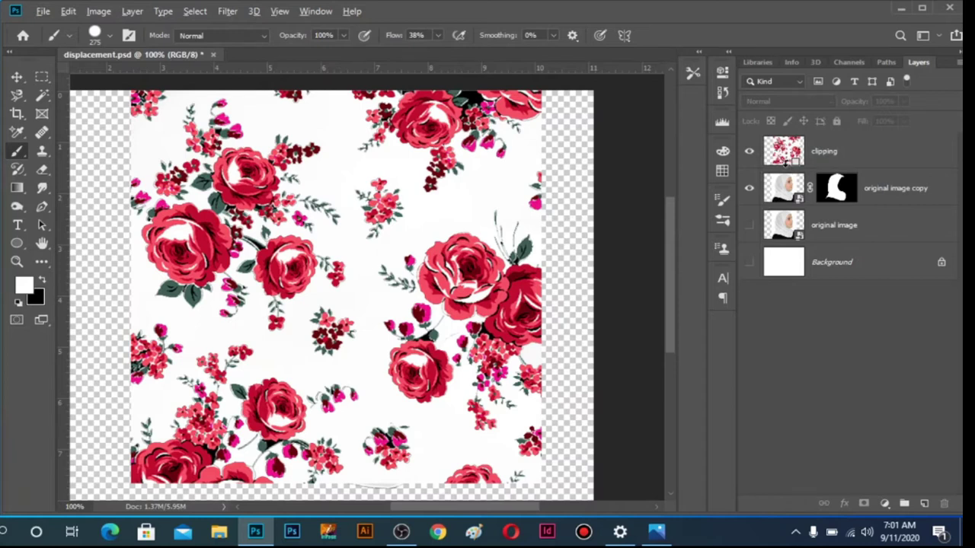
{"action": "key", "text": "ctrl+alt+g"}
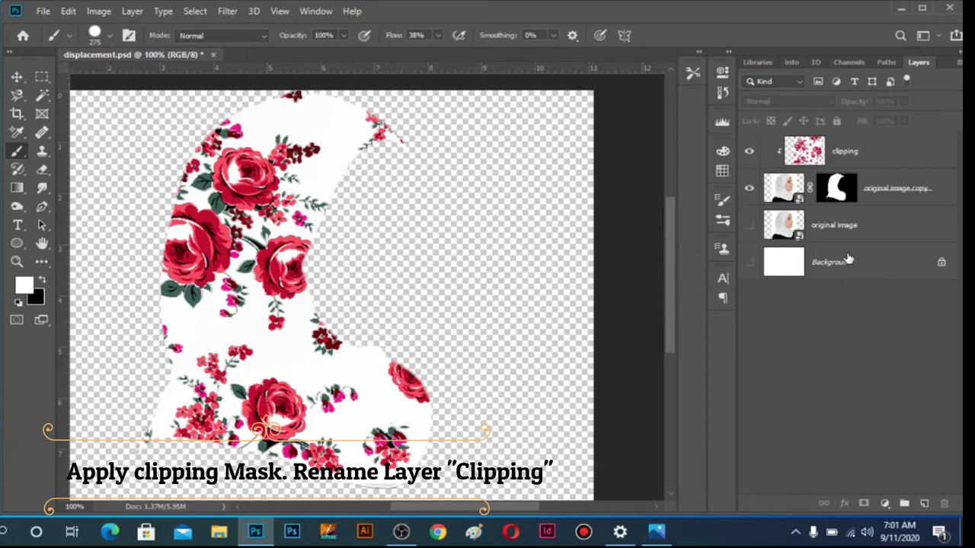
{"action": "left_click", "coordinate": [799, 151]}
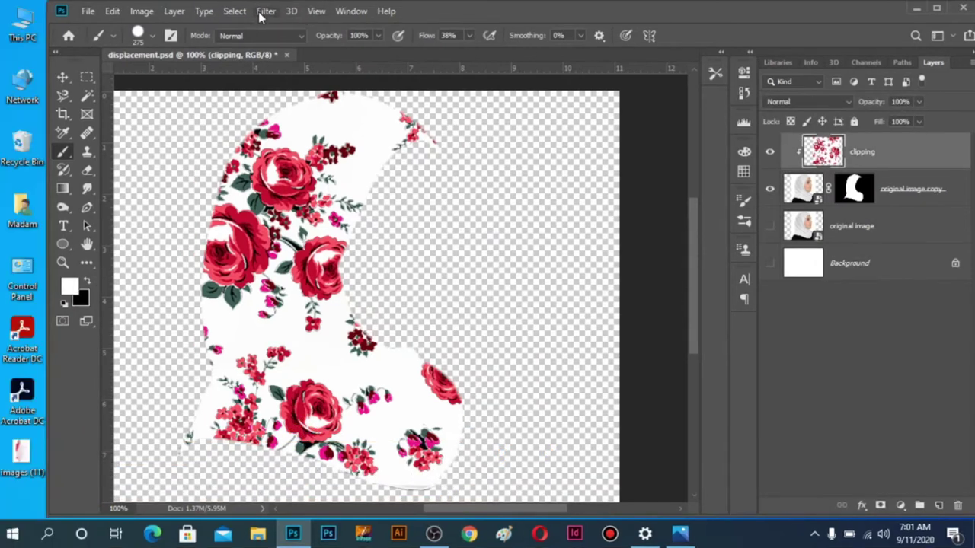
Open Filter > Liquify on the rose layer with 'original image copy' shown as backdrop
{"action": "left_click", "coordinate": [264, 12]}
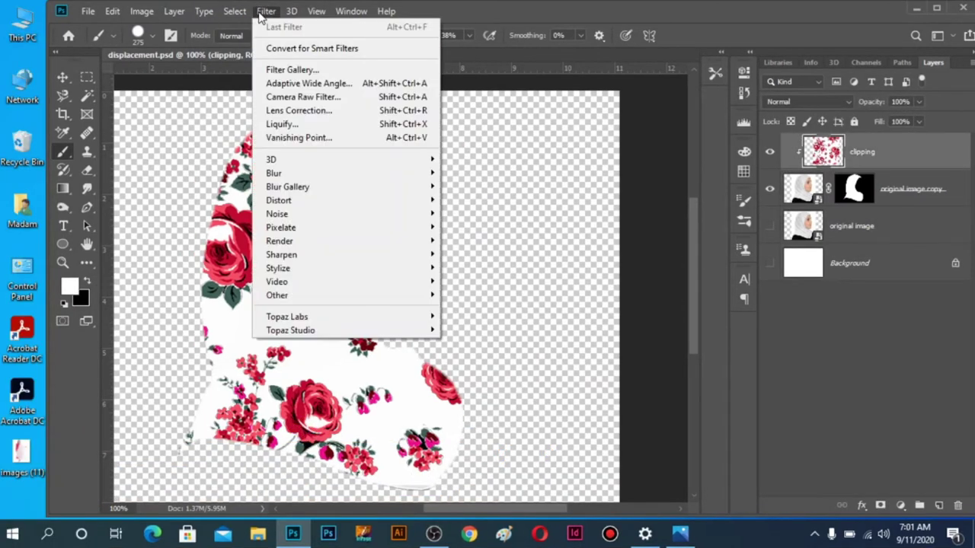
{"action": "left_click", "coordinate": [300, 125]}
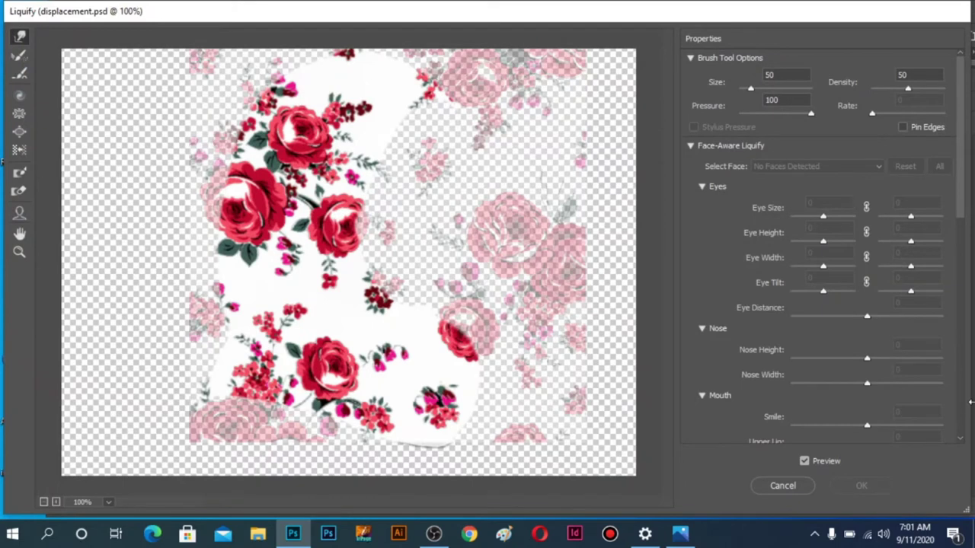
{"action": "left_click_drag", "start_coordinate": [962, 208], "coordinate": [968, 433]}
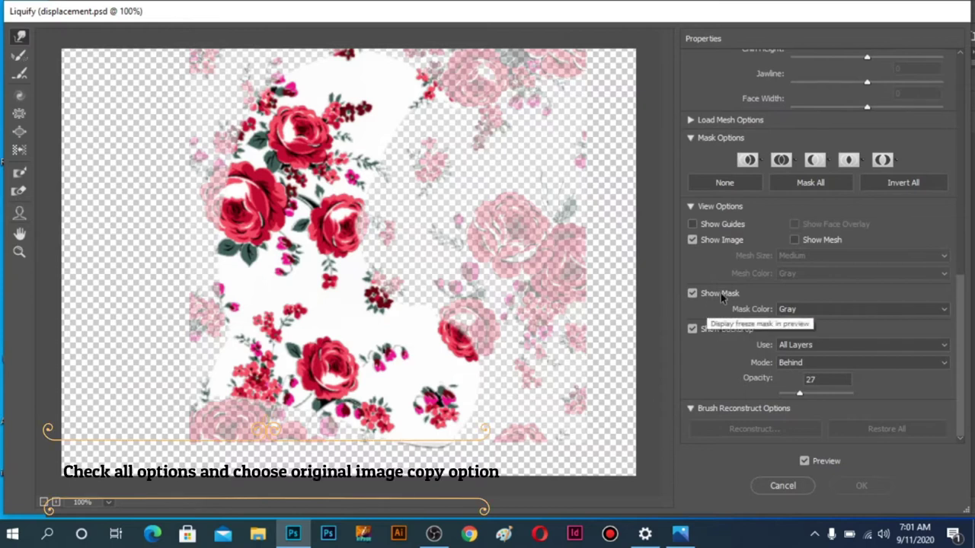
{"action": "left_click", "coordinate": [851, 353]}
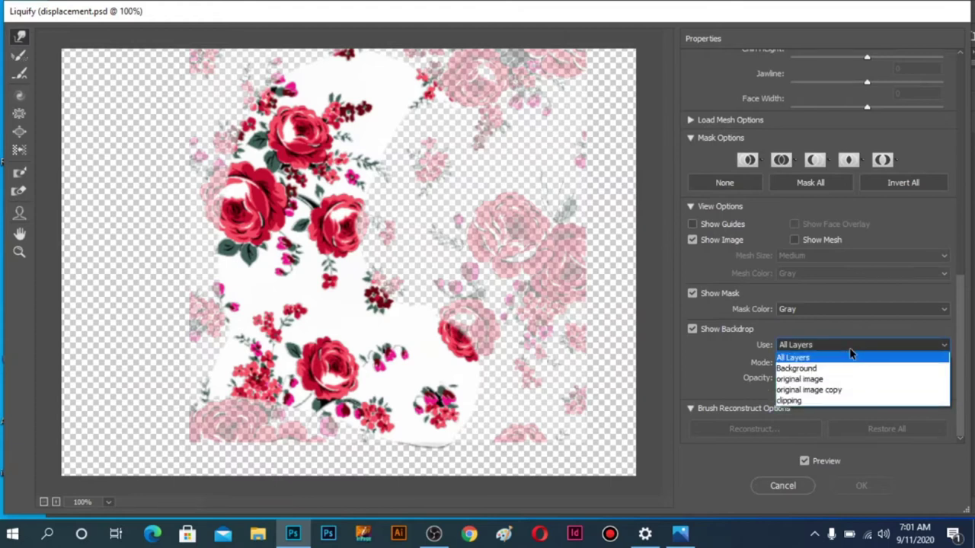
{"action": "left_click", "coordinate": [844, 390]}
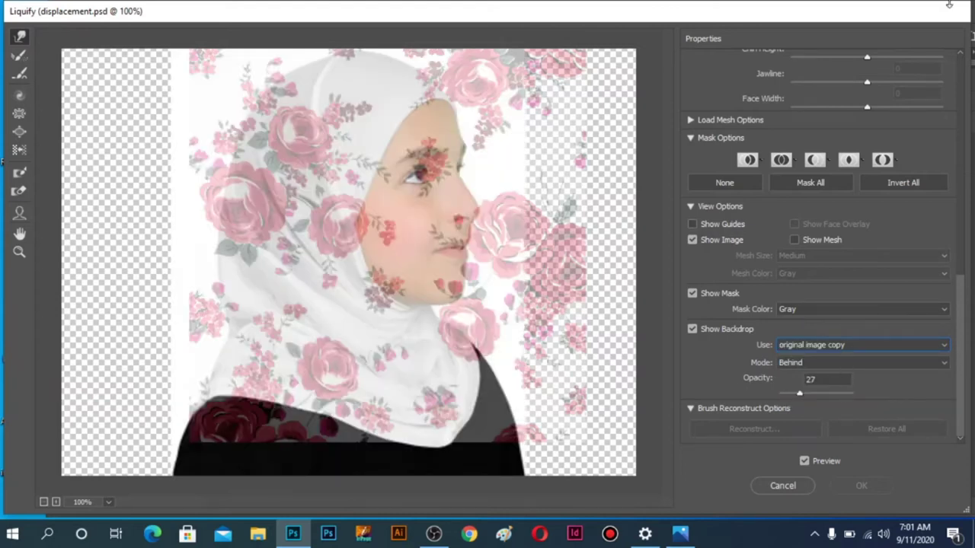
With a small Freeze Mask brush, paint over two hijab fold lines and its lower edge
{"action": "mouse_move", "coordinate": [888, 24]}
{"action": "left_mouse_down"}
{"action": "mouse_move", "coordinate": [738, 525]}
{"action": "mouse_move", "coordinate": [801, 354]}
{"action": "mouse_move", "coordinate": [861, 38]}
{"action": "left_mouse_up"}
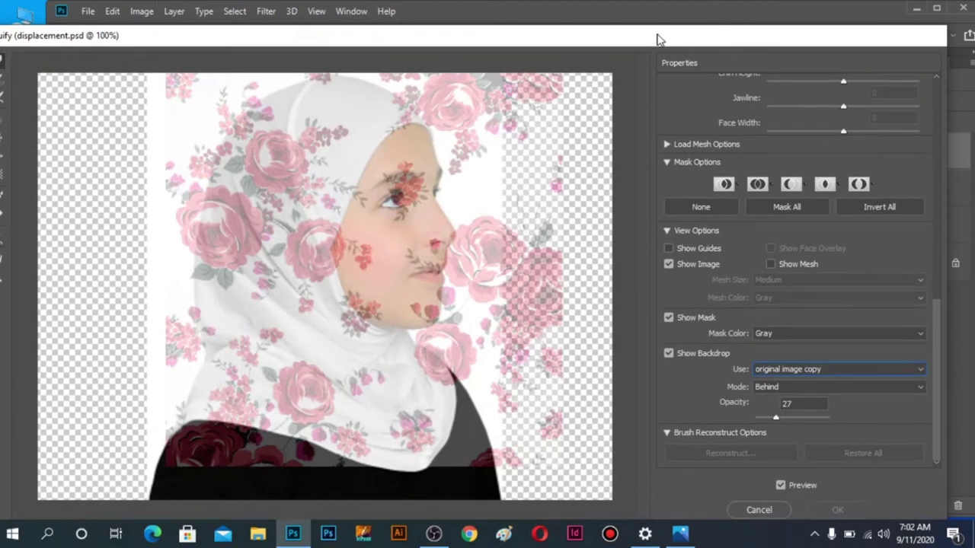
{"action": "left_click_drag", "start_coordinate": [659, 40], "coordinate": [676, 6]}
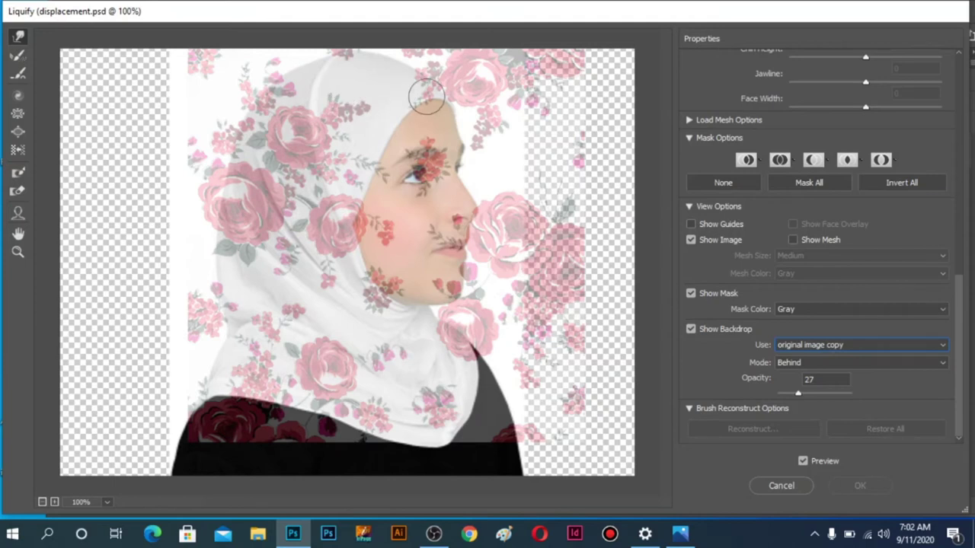
{"action": "left_click", "coordinate": [17, 172]}
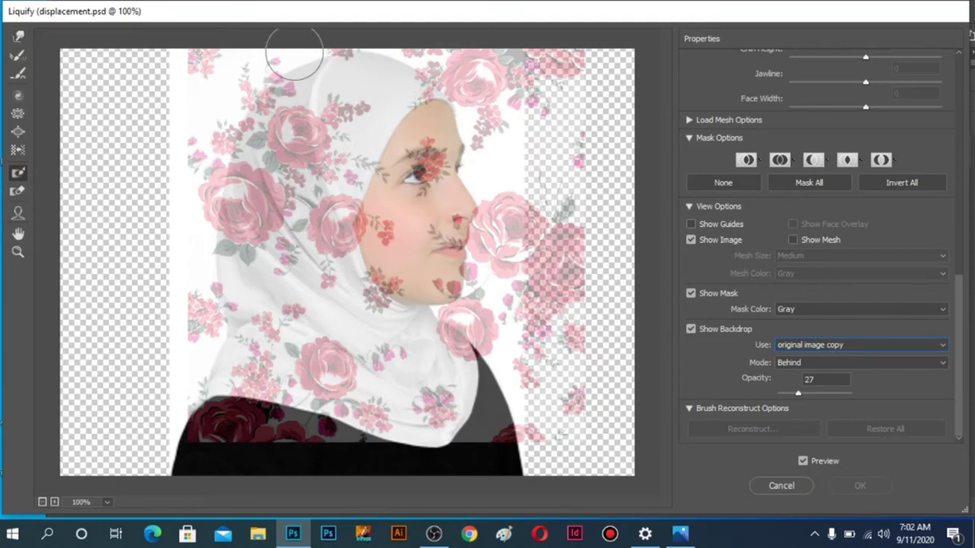
{"action": "key", "text": "["}
{"action": "key", "text": "["}
{"action": "key", "text": "["}
{"action": "key", "text": "["}
{"action": "key", "text": "["}
{"action": "key", "text": "["}
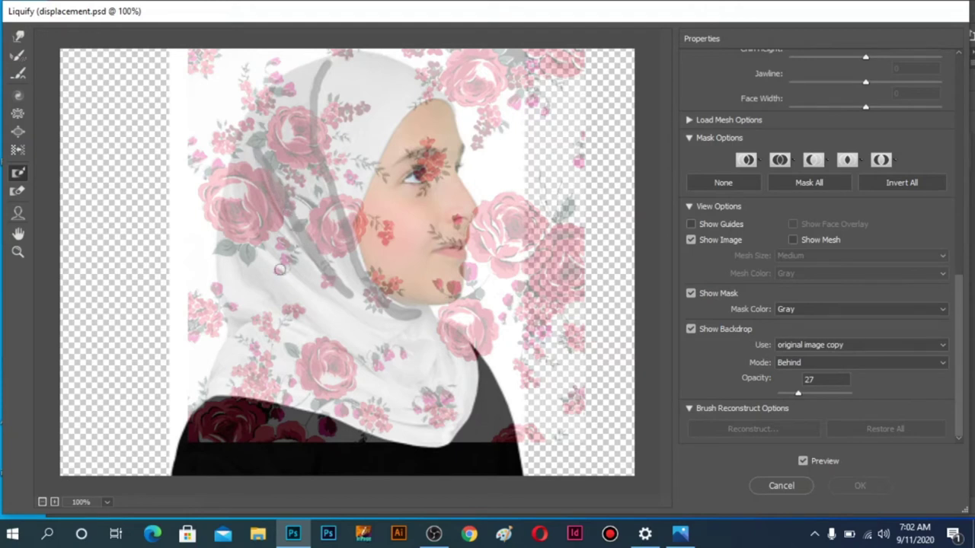
{"action": "left_click_drag", "start_coordinate": [275, 273], "coordinate": [397, 324]}
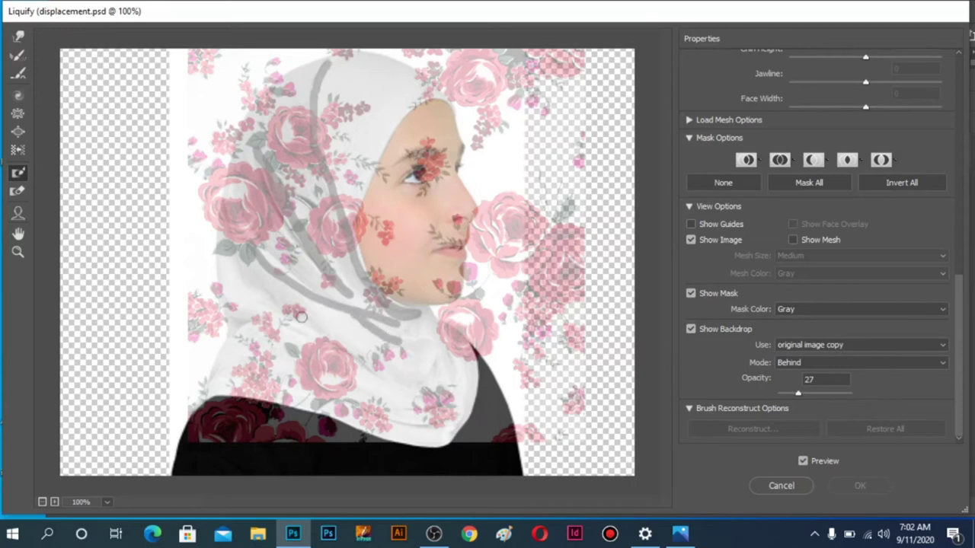
{"action": "left_click_drag", "start_coordinate": [285, 305], "coordinate": [373, 373]}
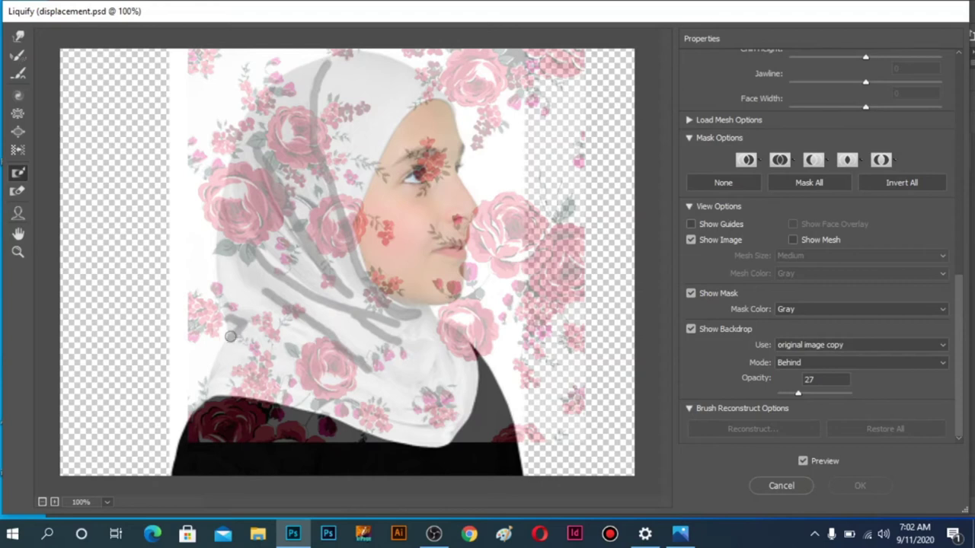
{"action": "left_click_drag", "start_coordinate": [362, 409], "coordinate": [412, 428]}
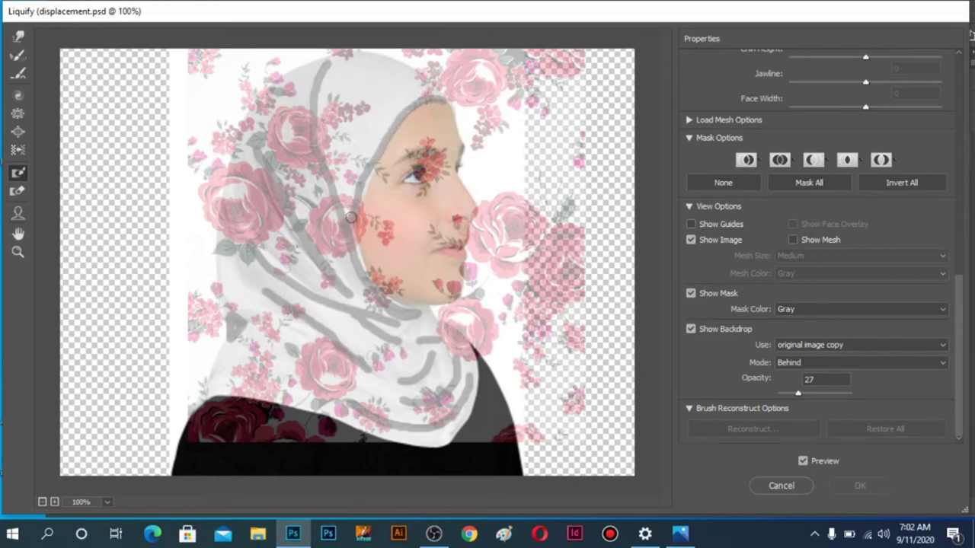
Forward-warp the rose pattern down under the hijab's creases and freeze another lower fold line
{"action": "left_click", "coordinate": [18, 36]}
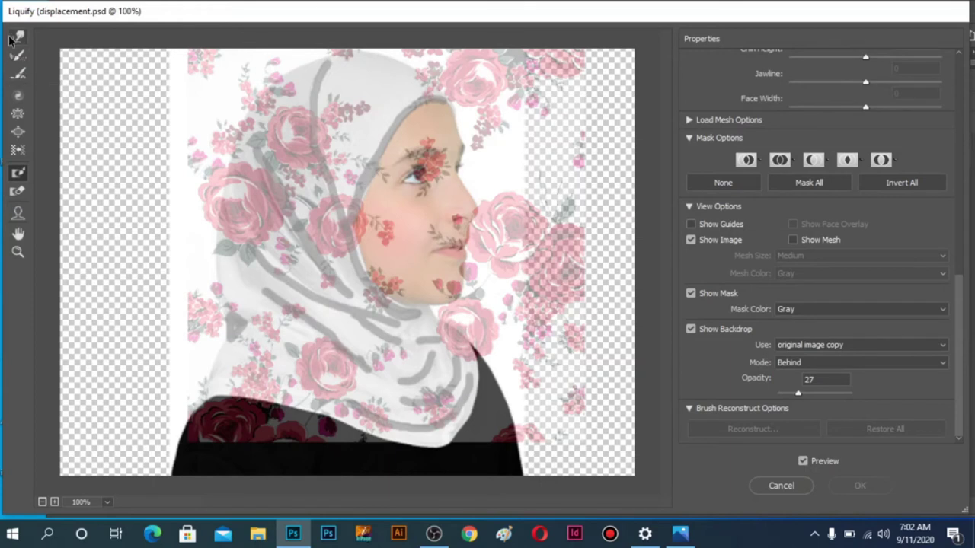
{"action": "left_click_drag", "start_coordinate": [328, 96], "coordinate": [337, 144]}
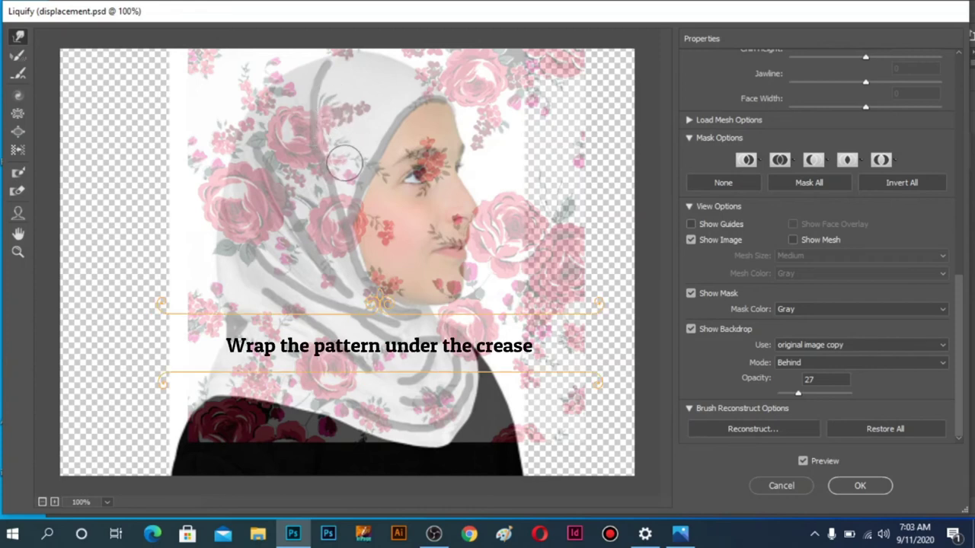
{"action": "left_click_drag", "start_coordinate": [340, 166], "coordinate": [344, 211]}
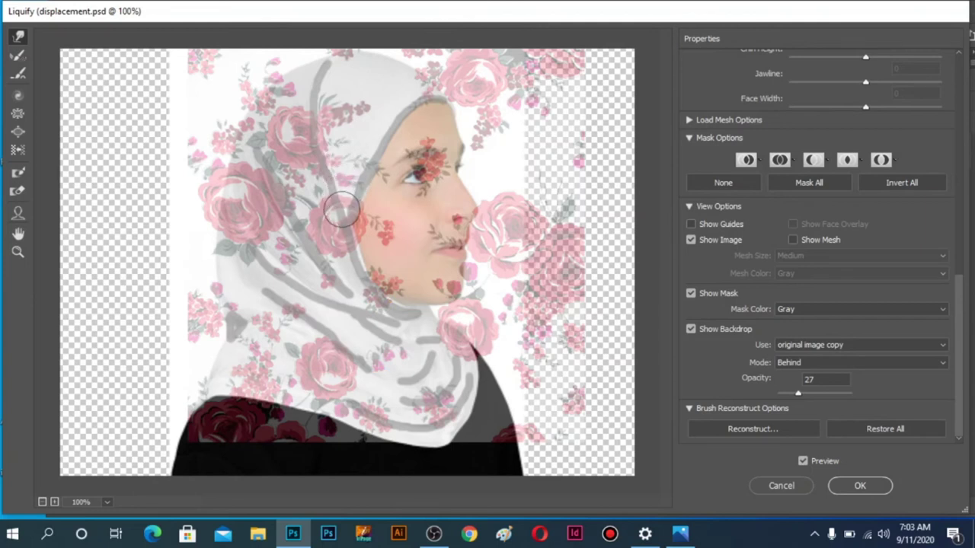
{"action": "mouse_move", "coordinate": [331, 38]}
{"action": "left_mouse_down"}
{"action": "mouse_move", "coordinate": [326, 94]}
{"action": "mouse_move", "coordinate": [285, 157]}
{"action": "mouse_move", "coordinate": [336, 264]}
{"action": "left_mouse_up"}
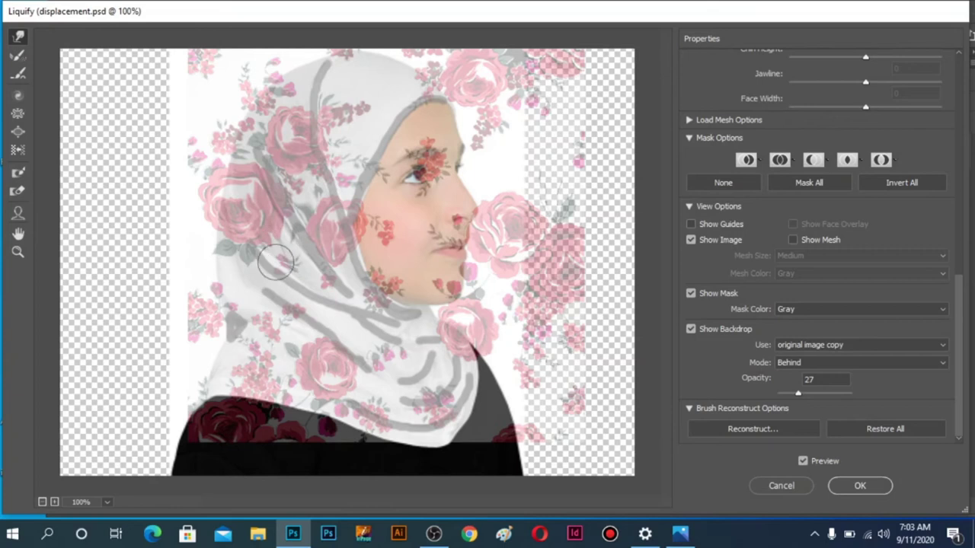
{"action": "mouse_move", "coordinate": [256, 280]}
{"action": "left_mouse_down"}
{"action": "mouse_move", "coordinate": [290, 293]}
{"action": "mouse_move", "coordinate": [314, 321]}
{"action": "mouse_move", "coordinate": [361, 336]}
{"action": "mouse_move", "coordinate": [374, 361]}
{"action": "left_mouse_up"}
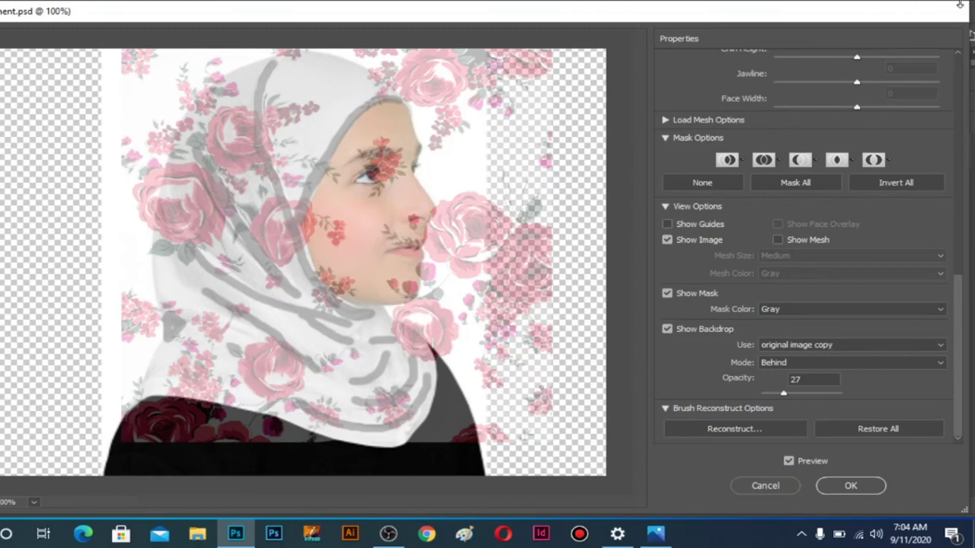
Apply the Liquify, then move 'original image' to the top, make it visible and set it to Multiply
{"action": "left_click", "coordinate": [871, 485]}
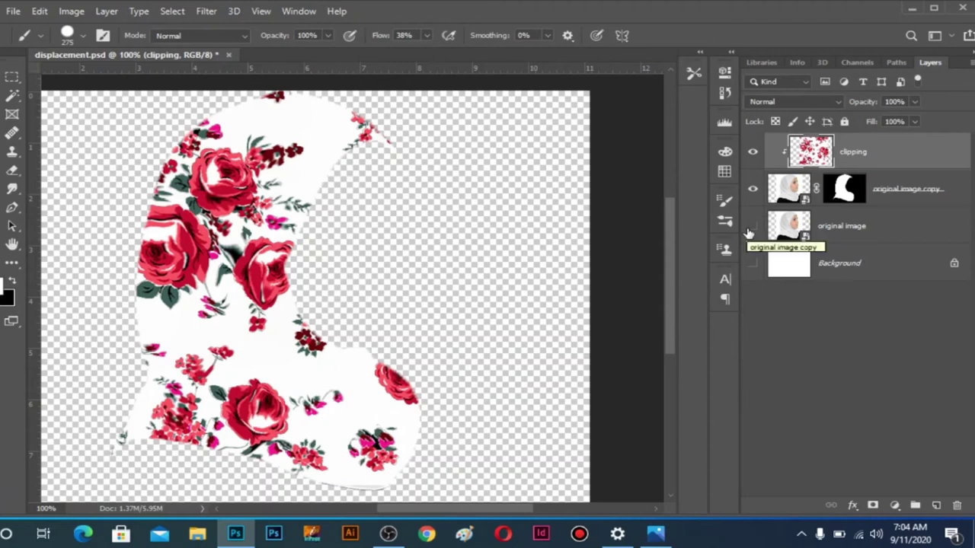
{"action": "mouse_move", "coordinate": [778, 228]}
{"action": "left_mouse_down"}
{"action": "mouse_move", "coordinate": [795, 131]}
{"action": "mouse_move", "coordinate": [801, 139]}
{"action": "left_mouse_up"}
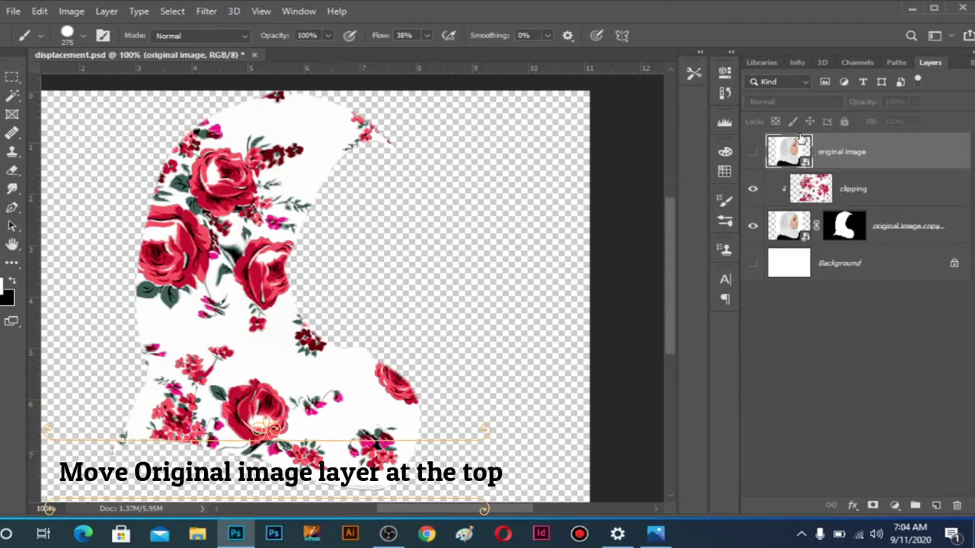
{"action": "left_click", "coordinate": [754, 153]}
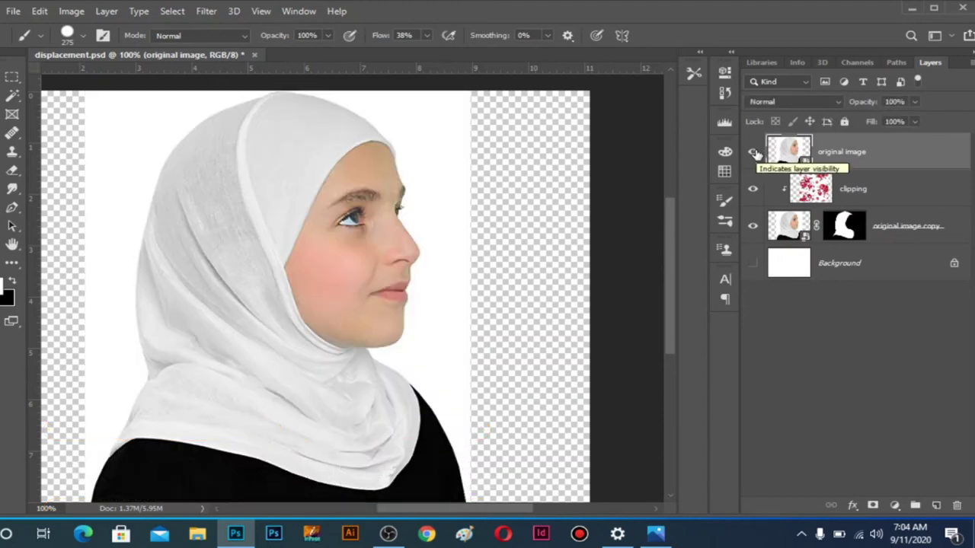
{"action": "left_click", "coordinate": [805, 104]}
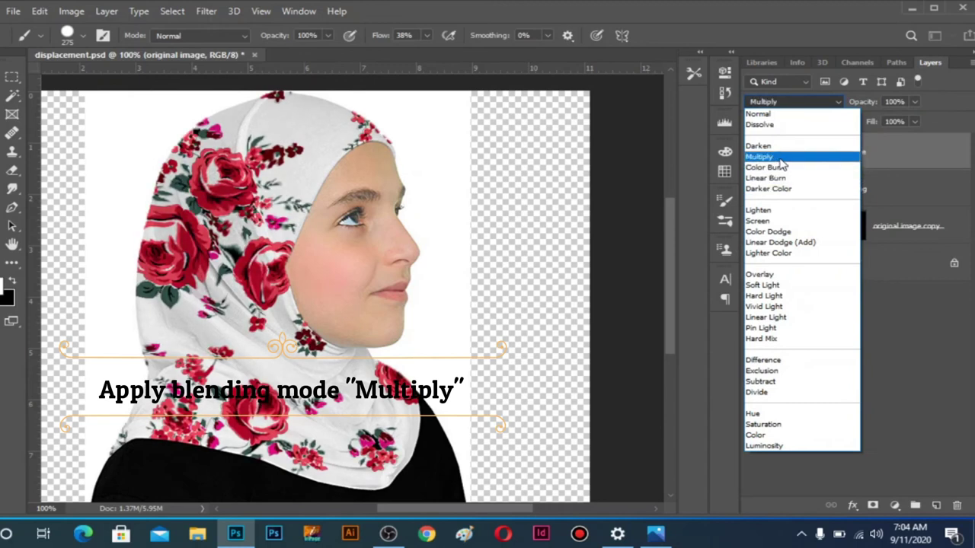
{"action": "left_click", "coordinate": [781, 164]}
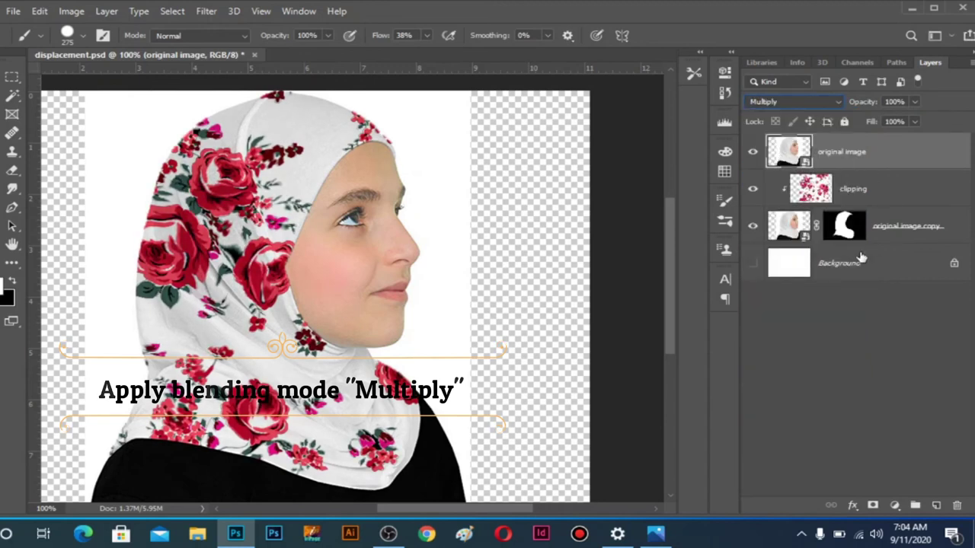
{"action": "left_click", "coordinate": [883, 231]}
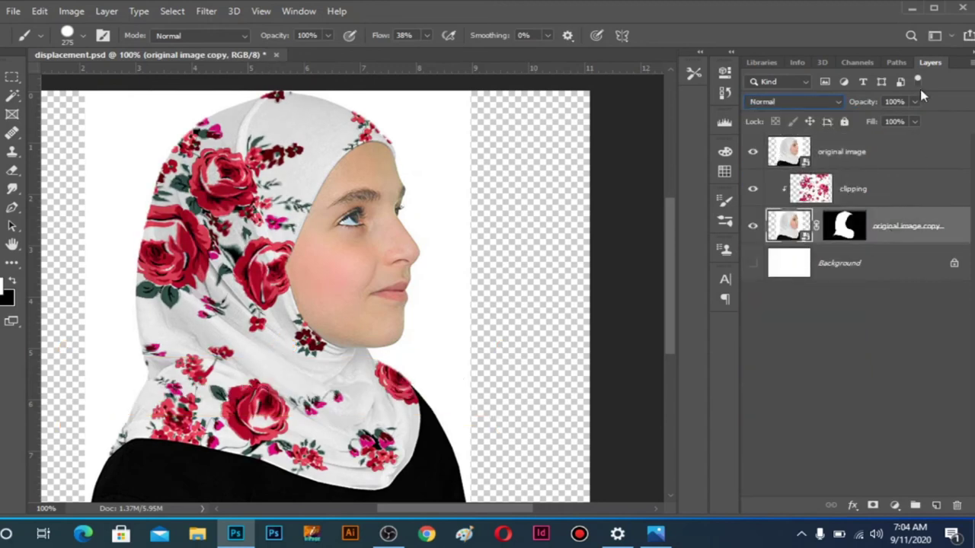
Apply a Displace filter at scale 10 using displacement.psd as the map
{"action": "left_click", "coordinate": [208, 12]}
{"action": "mouse_move", "coordinate": [220, 201]}
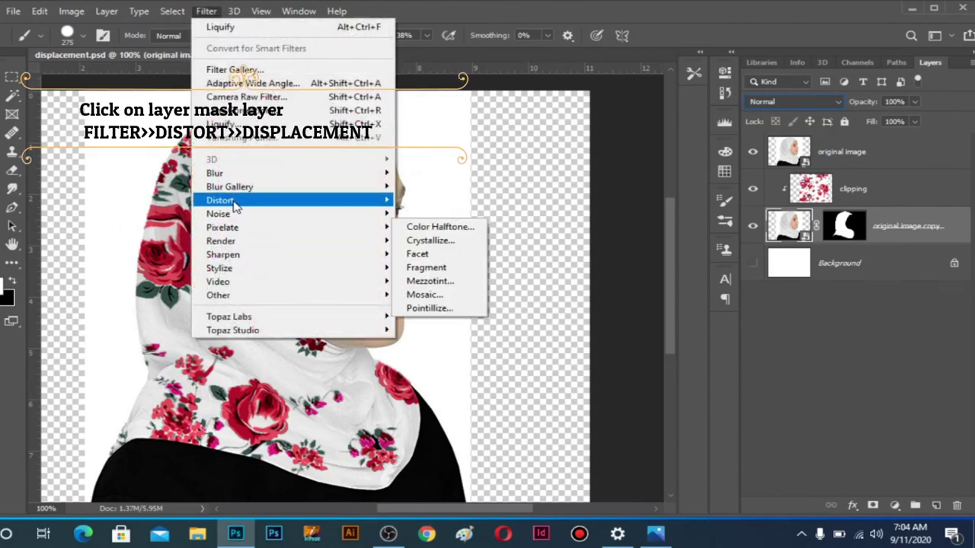
{"action": "left_click", "coordinate": [403, 200]}
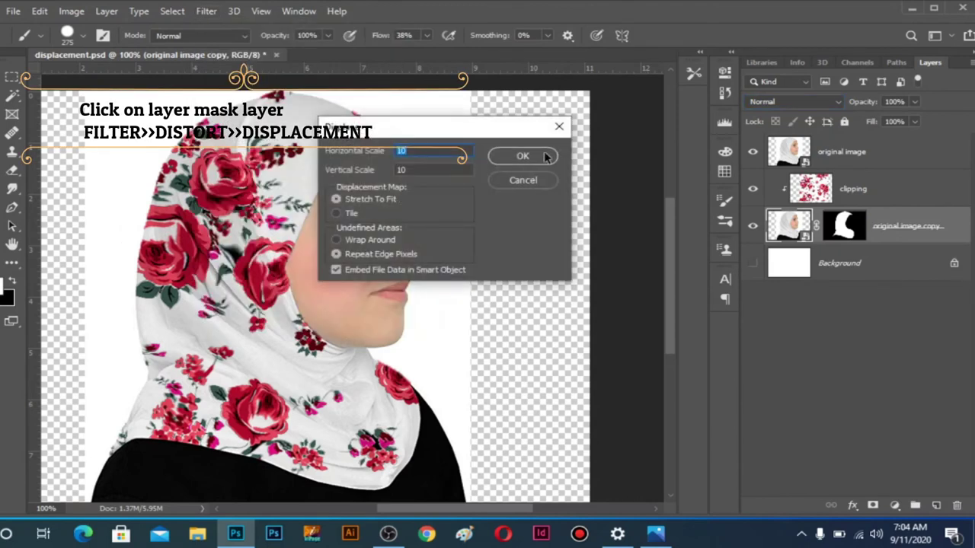
{"action": "left_click", "coordinate": [545, 156]}
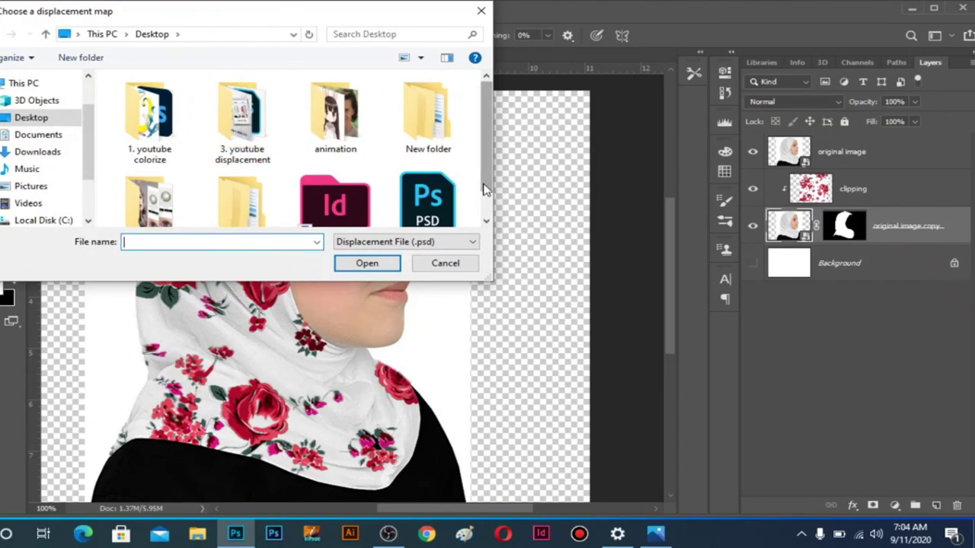
{"action": "scroll", "coordinate": [486, 188], "scroll_direction": "down", "scroll_amount": 1}
{"action": "left_click", "coordinate": [426, 168]}
{"action": "left_click", "coordinate": [372, 267]}
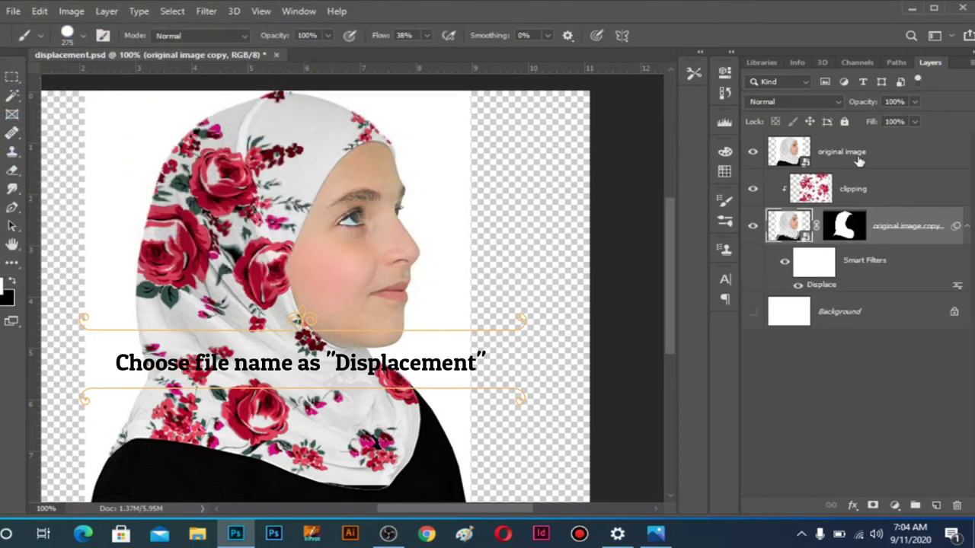
Apply a second Displace pass with the same displacement.psd map
{"action": "left_click", "coordinate": [204, 12]}
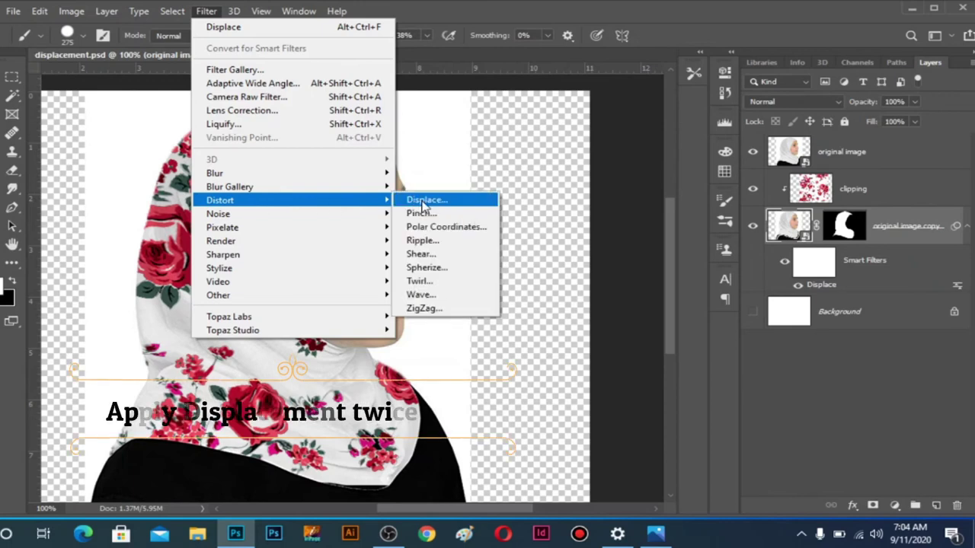
{"action": "mouse_move", "coordinate": [220, 201]}
{"action": "left_click", "coordinate": [420, 199]}
{"action": "left_click", "coordinate": [521, 157]}
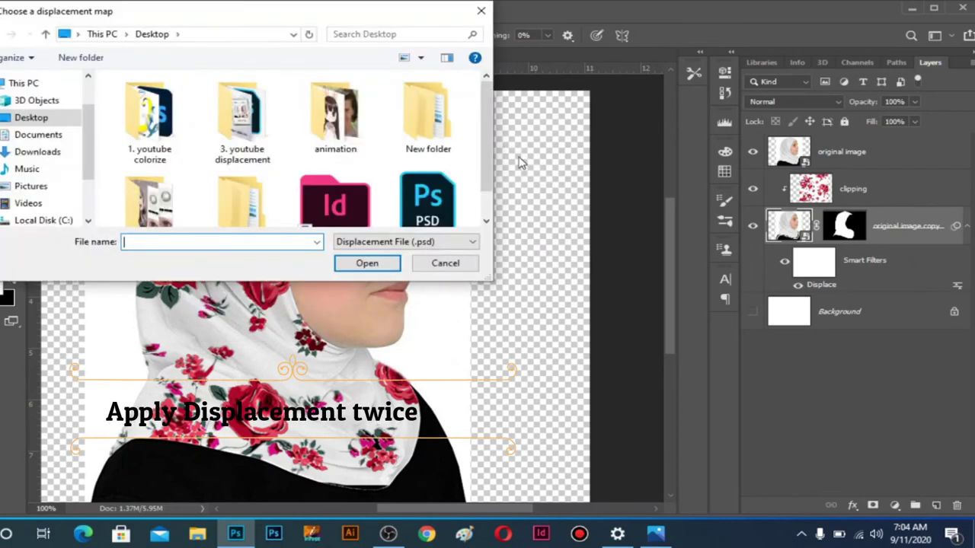
{"action": "left_click", "coordinate": [442, 208]}
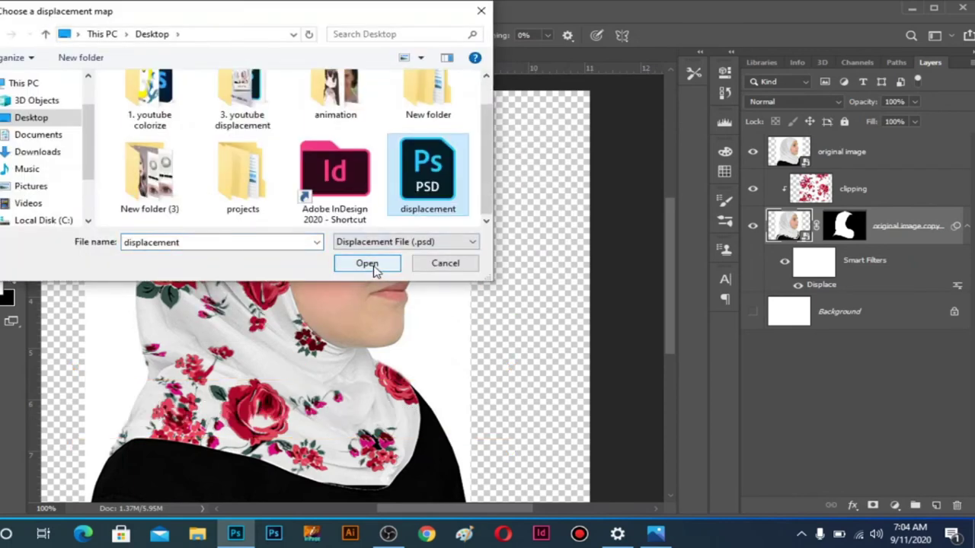
{"action": "left_click", "coordinate": [373, 266]}
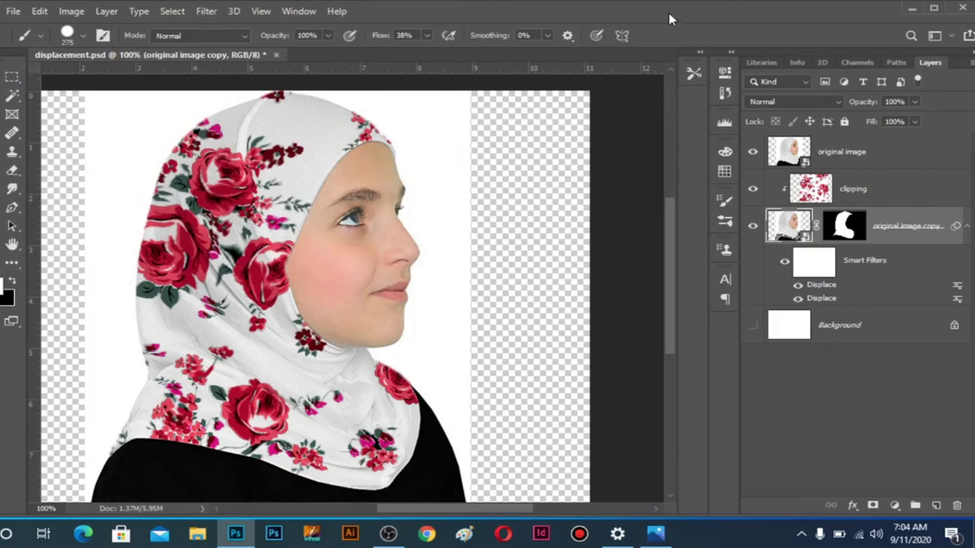
Dodge the hijab highlights on 'original image' at Highlights, 1% exposure, rasterizing the smart object
{"action": "left_click", "coordinate": [793, 151]}
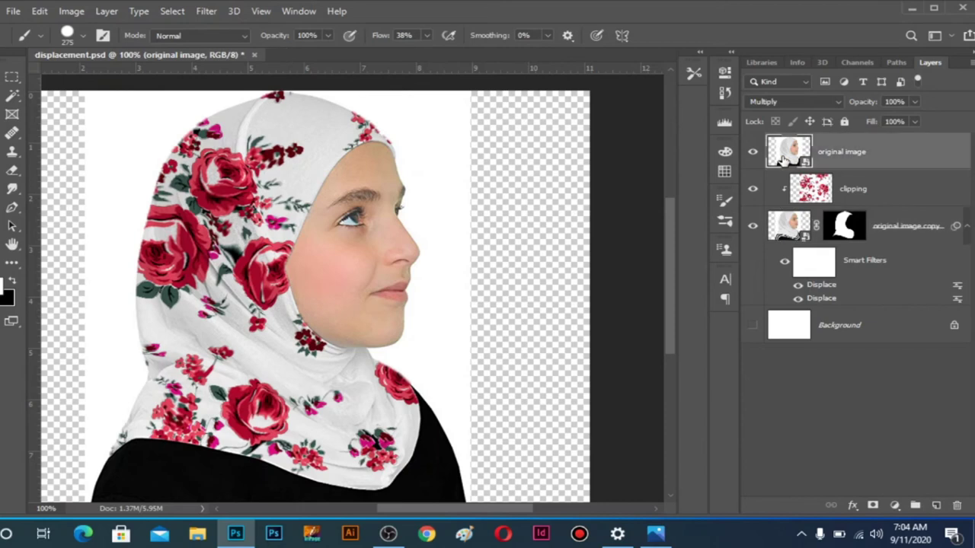
{"action": "right_click", "coordinate": [11, 188]}
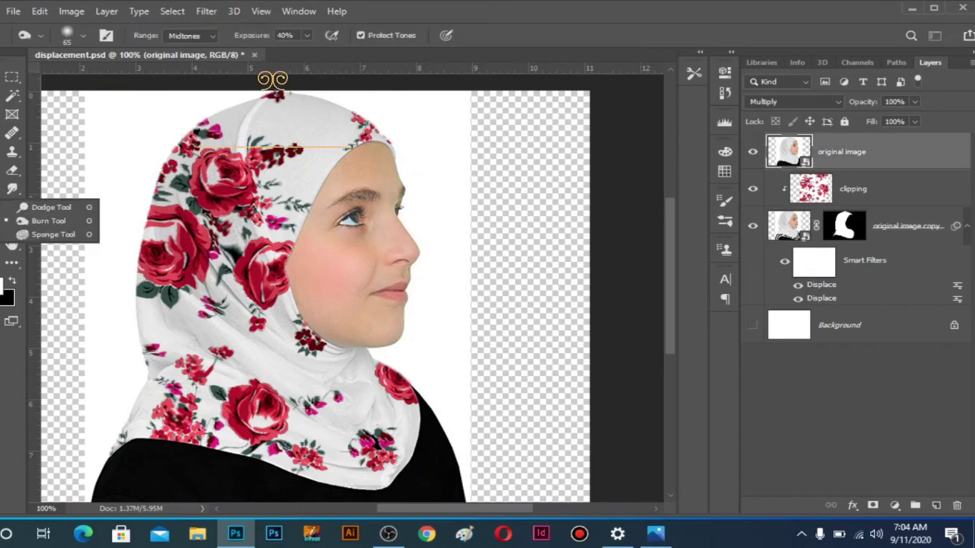
{"action": "left_click", "coordinate": [46, 206]}
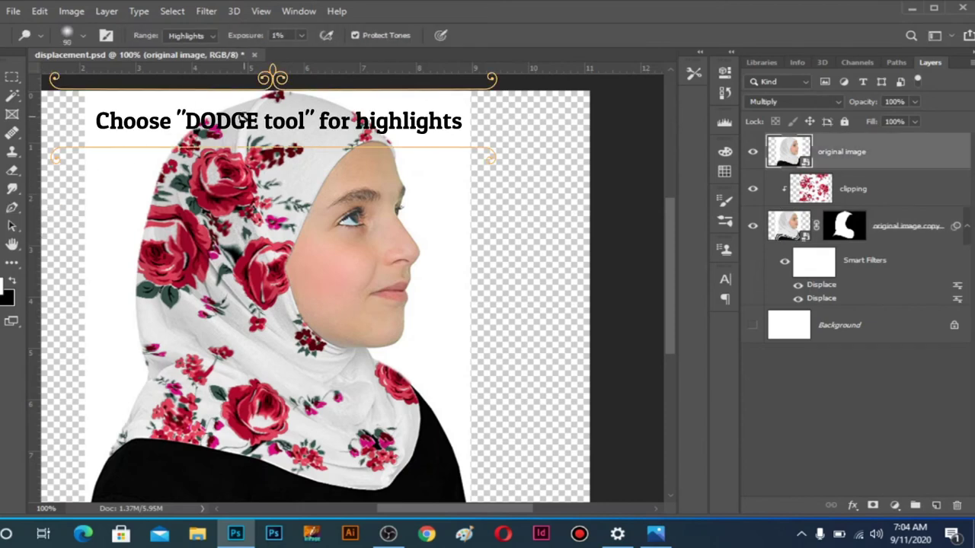
{"action": "left_click", "coordinate": [243, 118]}
{"action": "left_click", "coordinate": [470, 222]}
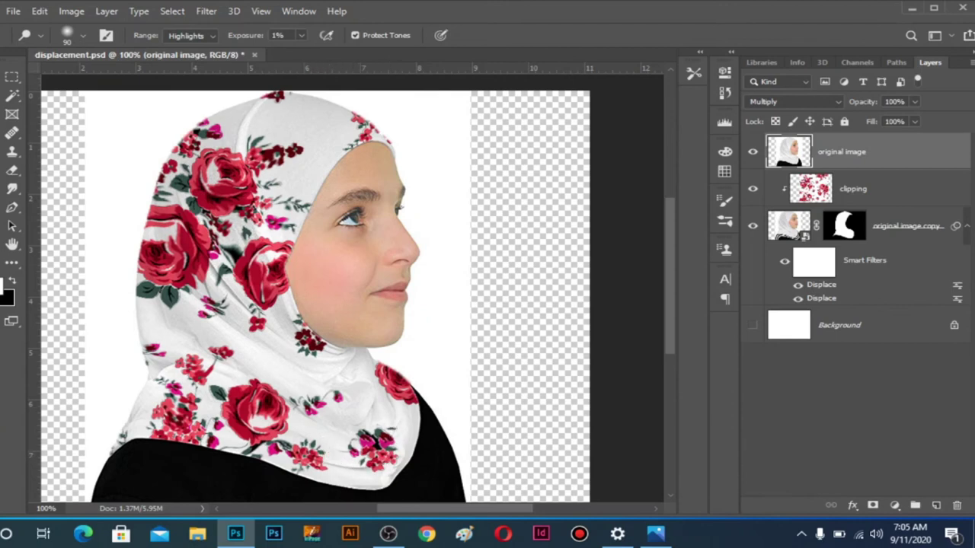
{"action": "right_click", "coordinate": [11, 188]}
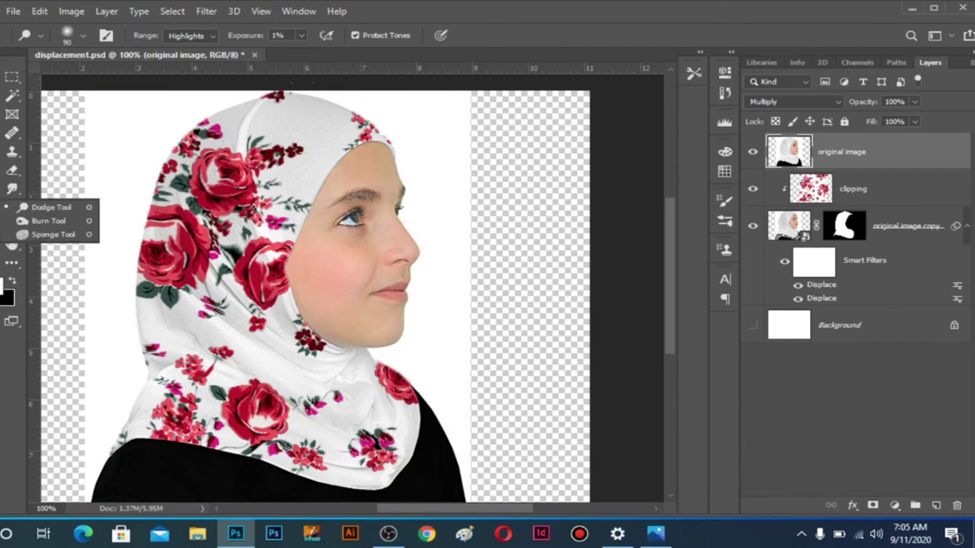
Burn the darker hijab folds at Midtones 40%, including the fold around the left roses
{"action": "left_click", "coordinate": [50, 219]}
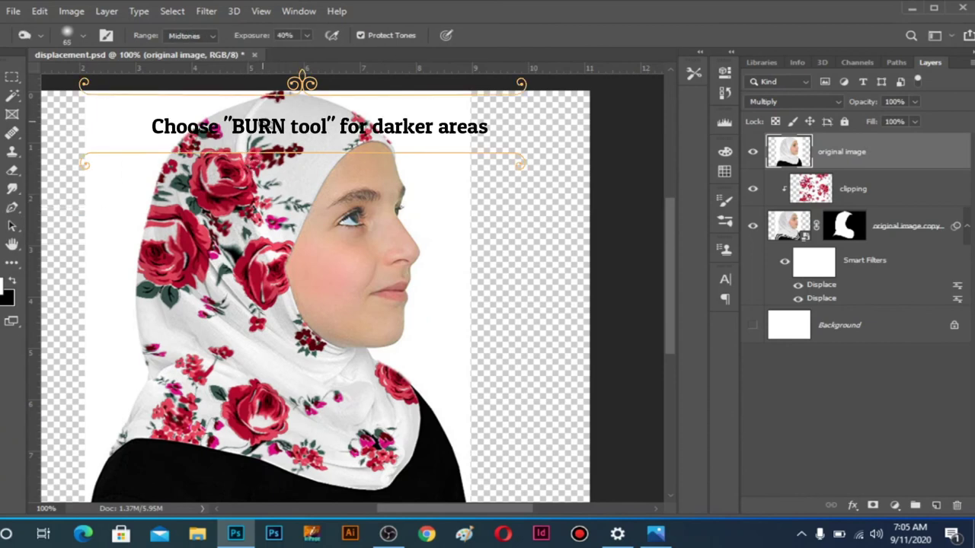
{"action": "left_click_drag", "start_coordinate": [253, 161], "coordinate": [268, 199]}
{"action": "left_click_drag", "start_coordinate": [199, 183], "coordinate": [231, 219]}
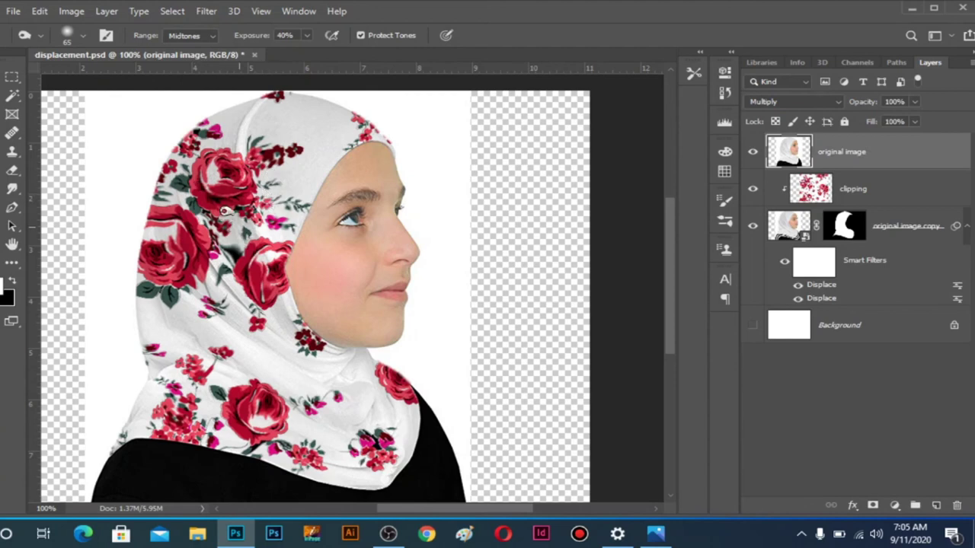
{"action": "mouse_move", "coordinate": [228, 219]}
{"action": "left_mouse_down"}
{"action": "mouse_move", "coordinate": [201, 236]}
{"action": "mouse_move", "coordinate": [236, 297]}
{"action": "mouse_move", "coordinate": [196, 329]}
{"action": "mouse_move", "coordinate": [190, 280]}
{"action": "mouse_move", "coordinate": [210, 309]}
{"action": "mouse_move", "coordinate": [216, 297]}
{"action": "mouse_move", "coordinate": [262, 346]}
{"action": "mouse_move", "coordinate": [243, 332]}
{"action": "mouse_move", "coordinate": [203, 335]}
{"action": "mouse_move", "coordinate": [169, 371]}
{"action": "mouse_move", "coordinate": [157, 364]}
{"action": "mouse_move", "coordinate": [240, 368]}
{"action": "mouse_move", "coordinate": [221, 356]}
{"action": "mouse_move", "coordinate": [388, 449]}
{"action": "mouse_move", "coordinate": [322, 423]}
{"action": "mouse_move", "coordinate": [362, 426]}
{"action": "mouse_move", "coordinate": [357, 438]}
{"action": "mouse_move", "coordinate": [371, 427]}
{"action": "mouse_move", "coordinate": [348, 436]}
{"action": "mouse_move", "coordinate": [359, 352]}
{"action": "mouse_move", "coordinate": [347, 376]}
{"action": "mouse_move", "coordinate": [371, 369]}
{"action": "mouse_move", "coordinate": [367, 387]}
{"action": "mouse_move", "coordinate": [405, 435]}
{"action": "mouse_move", "coordinate": [387, 451]}
{"action": "mouse_move", "coordinate": [338, 450]}
{"action": "mouse_move", "coordinate": [353, 454]}
{"action": "mouse_move", "coordinate": [338, 484]}
{"action": "mouse_move", "coordinate": [347, 487]}
{"action": "mouse_move", "coordinate": [335, 481]}
{"action": "left_mouse_up"}
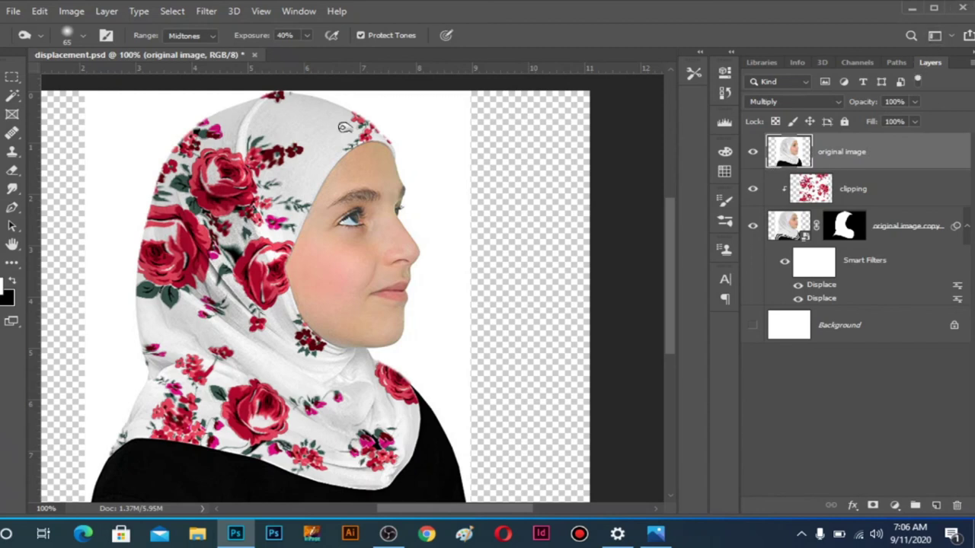
Crop the portrait to 8.250 in wide, trimming the empty strips off both sides
{"action": "key", "text": "c"}
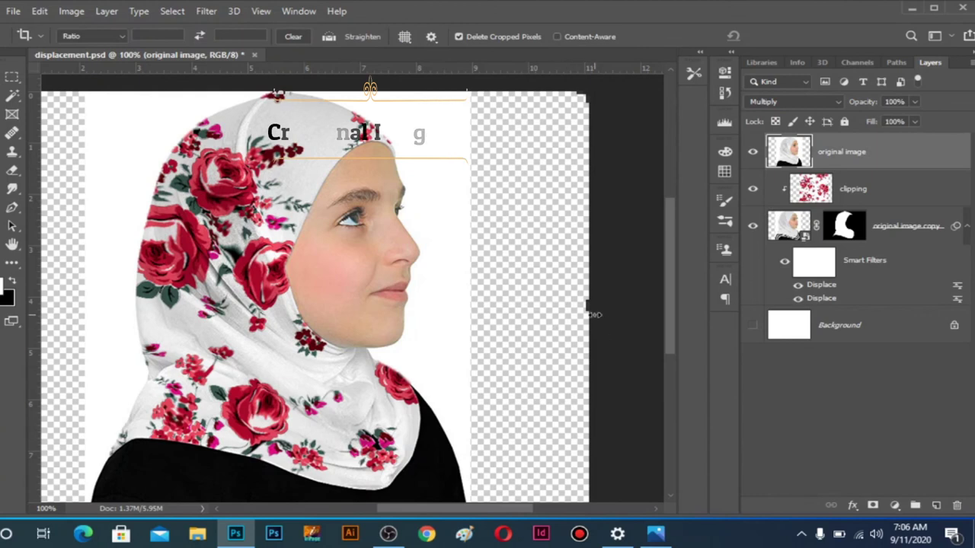
{"action": "mouse_move", "coordinate": [589, 299]}
{"action": "left_mouse_down"}
{"action": "mouse_move", "coordinate": [505, 299]}
{"action": "mouse_move", "coordinate": [528, 304]}
{"action": "left_mouse_up"}
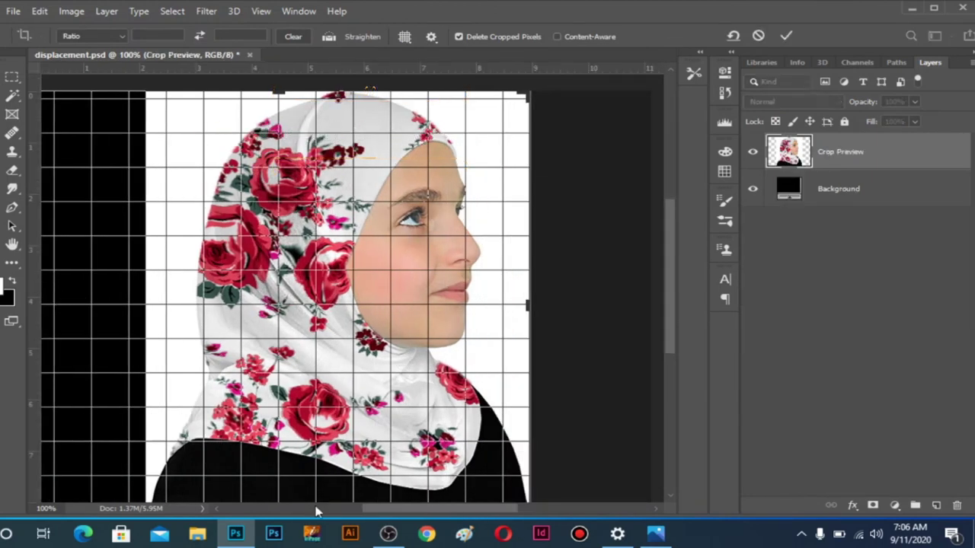
{"action": "left_click_drag", "start_coordinate": [424, 508], "coordinate": [385, 509]}
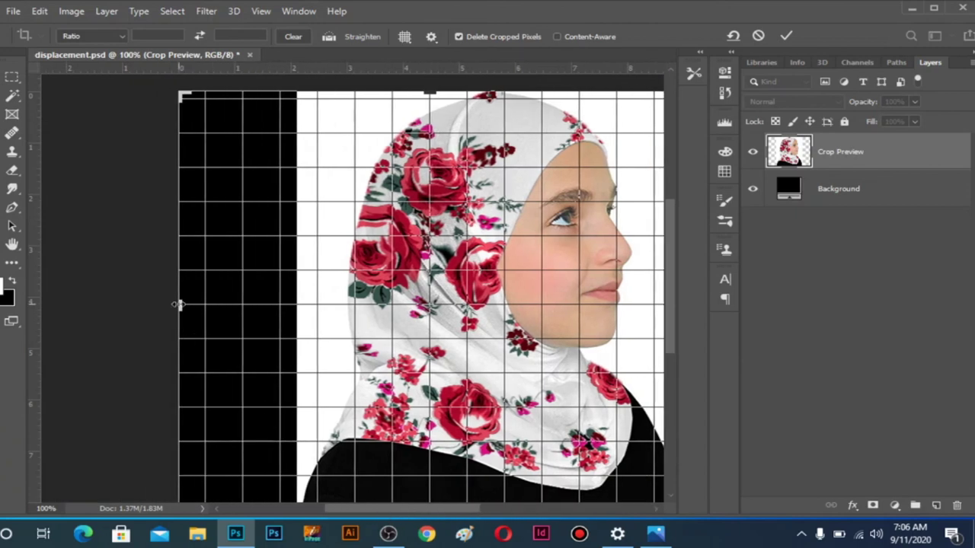
{"action": "left_click_drag", "start_coordinate": [177, 304], "coordinate": [246, 312]}
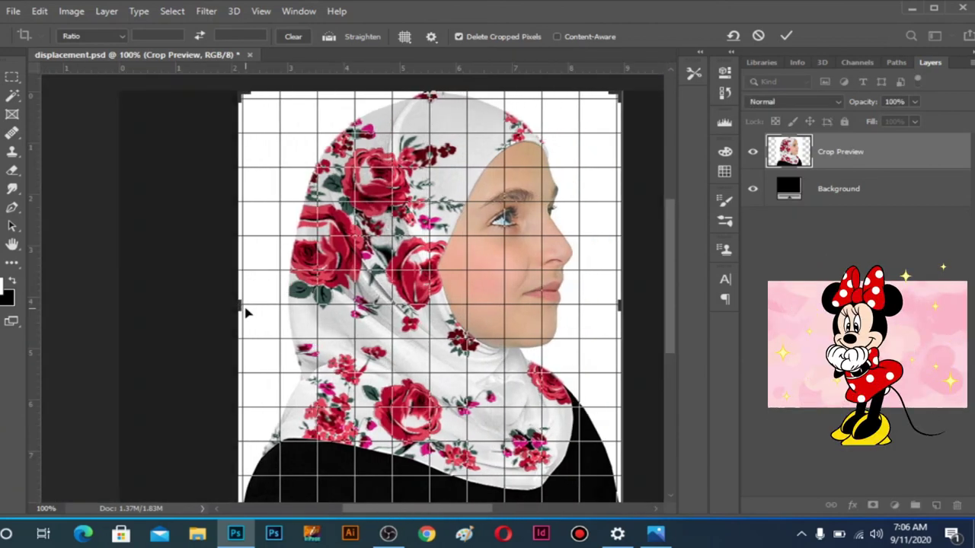
{"action": "key", "text": "Return"}
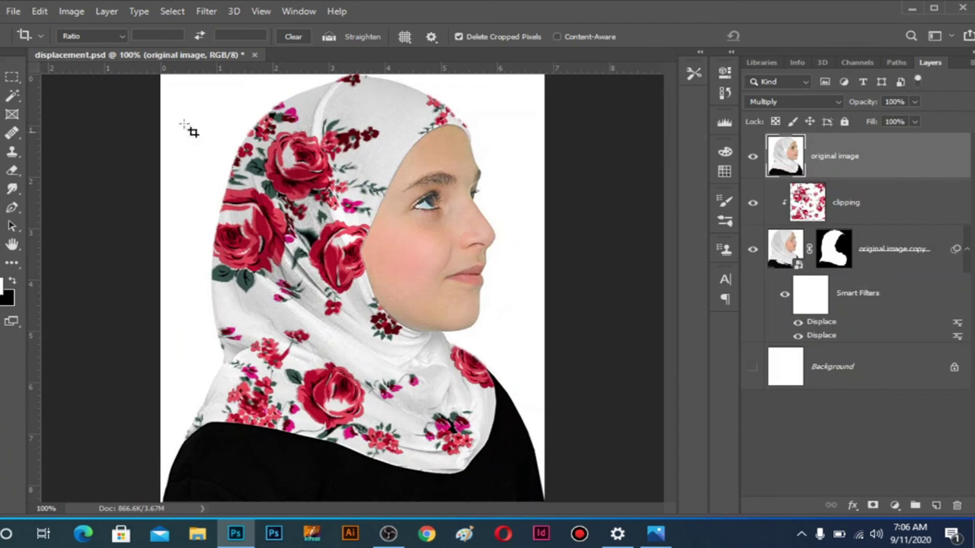